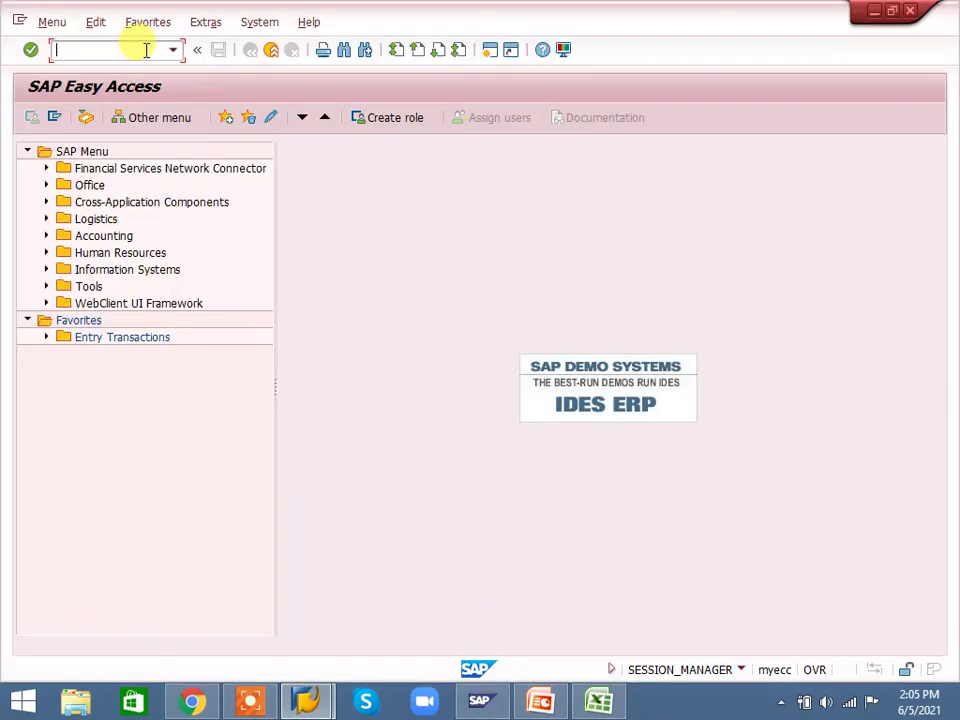
- Start transaction SE16N and load the selection fields of table BKPF
type("se16n")
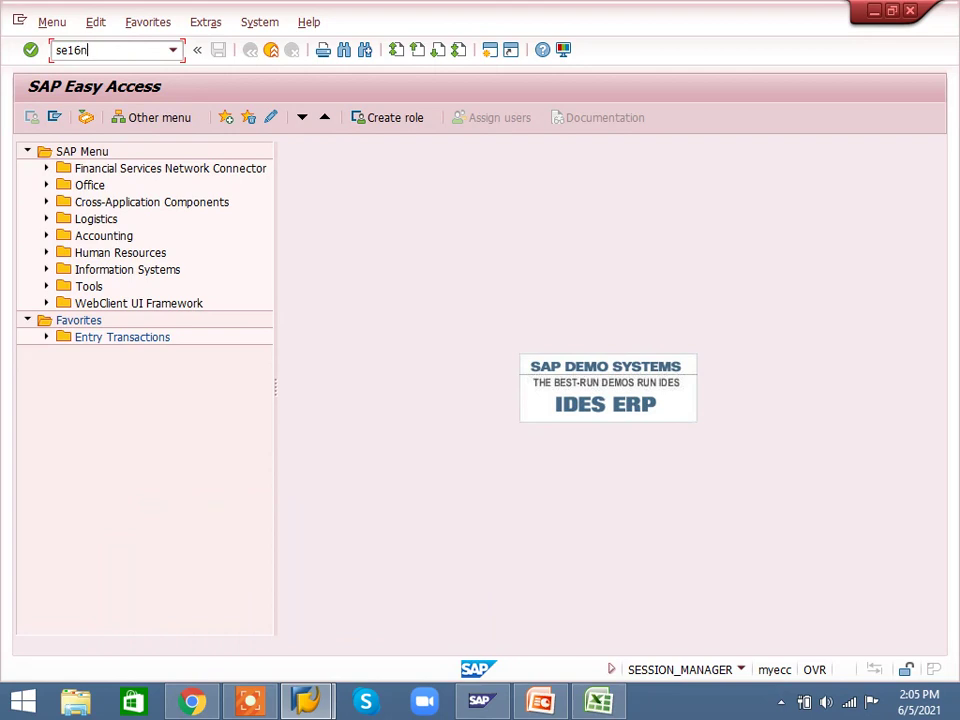
key("Return")
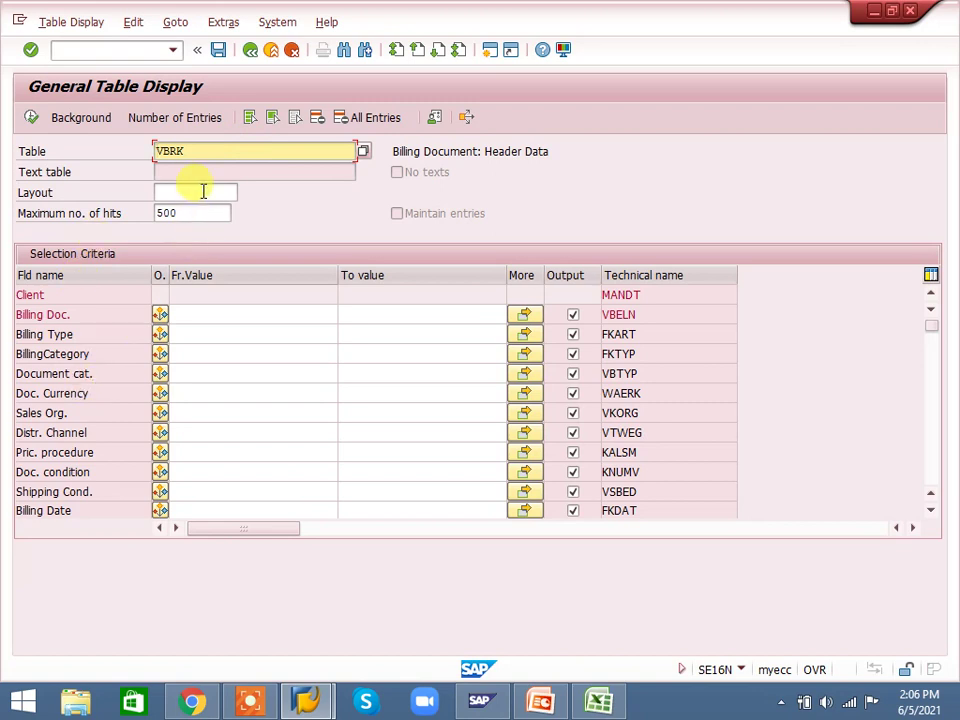
key("BackSpace")
key("BackSpace")
key("BackSpace")
key("BackSpace")
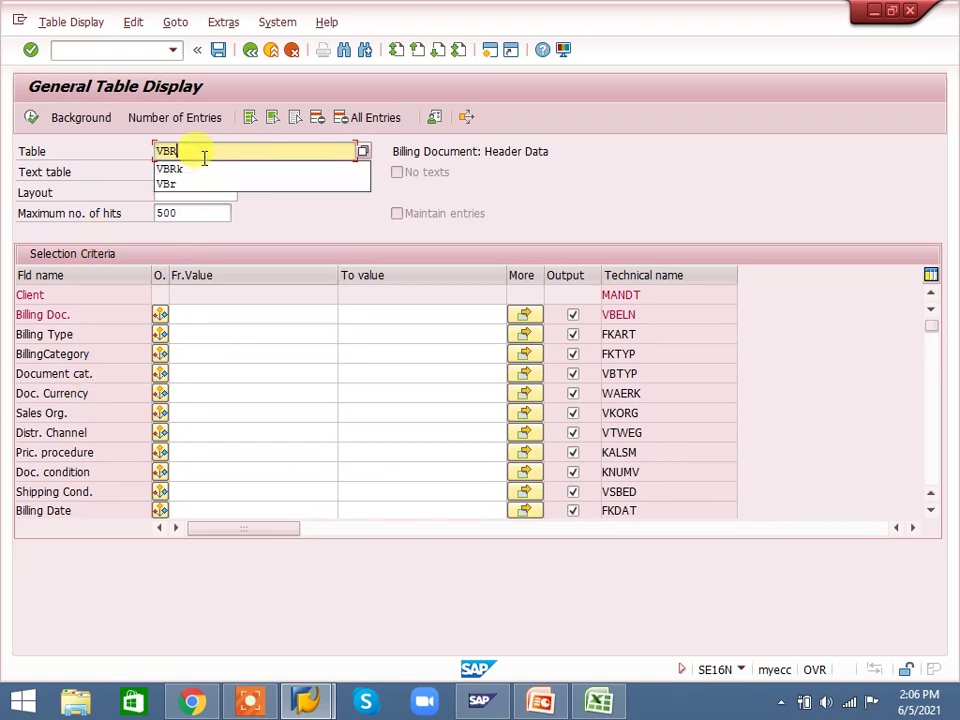
type("bkpf")
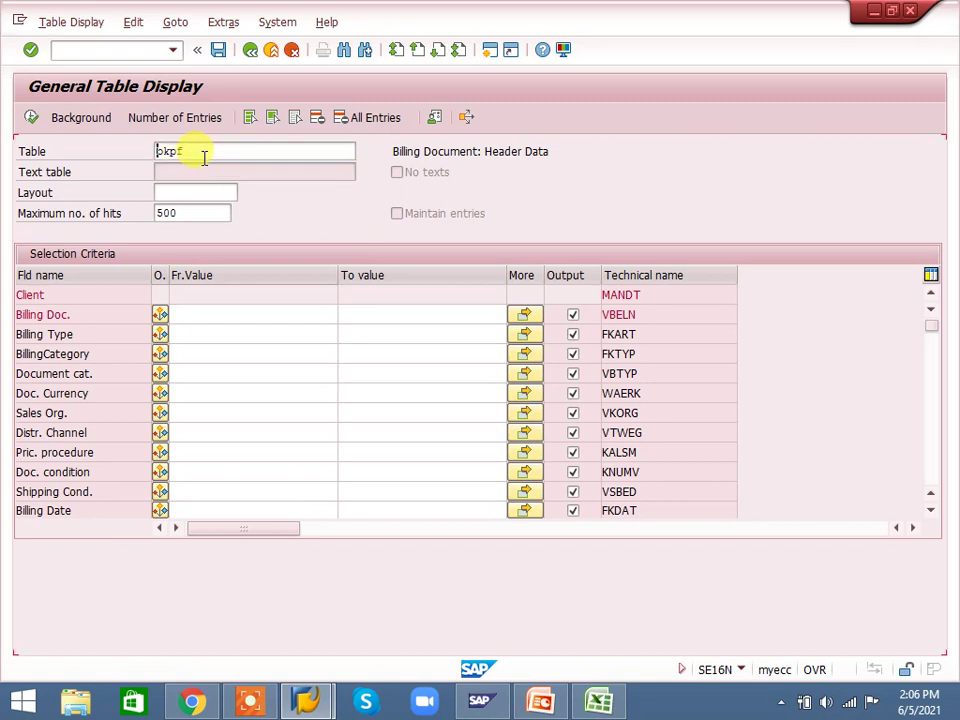
key("Return")
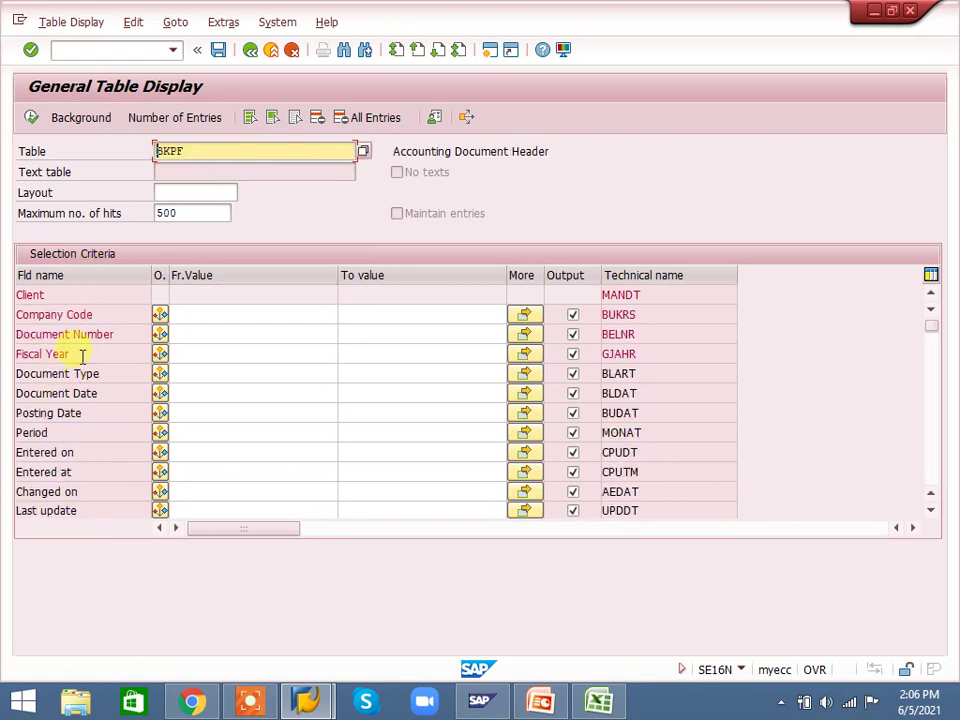
- Switch the table to PRPS and load its selection fields
left_click(210, 151)
key("BackSpace")
key("BackSpace")
key("BackSpace")
key("BackSpace")
type("prps")
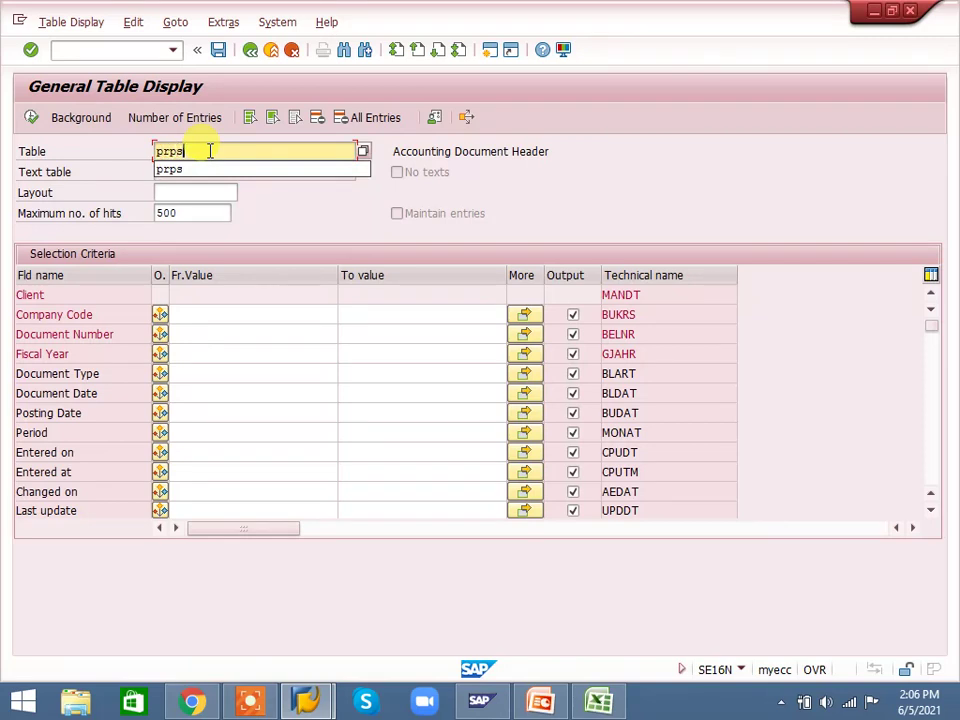
key("Return")
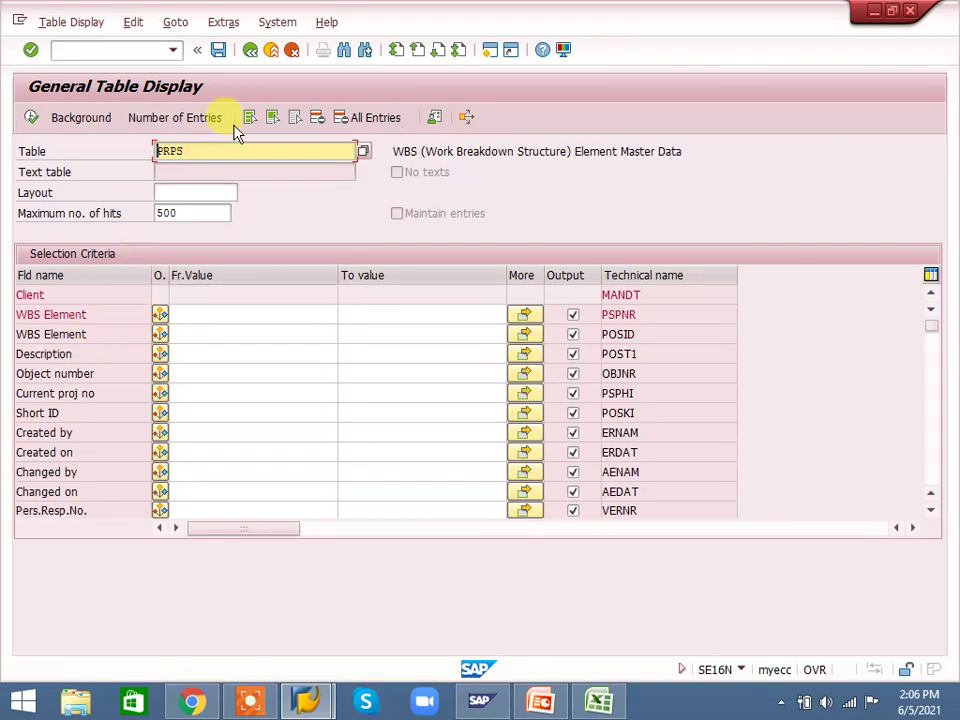
- Replace the table with VBRK and load its selection fields
key("BackSpace")
key("BackSpace")
key("BackSpace")
key("BackSpace")
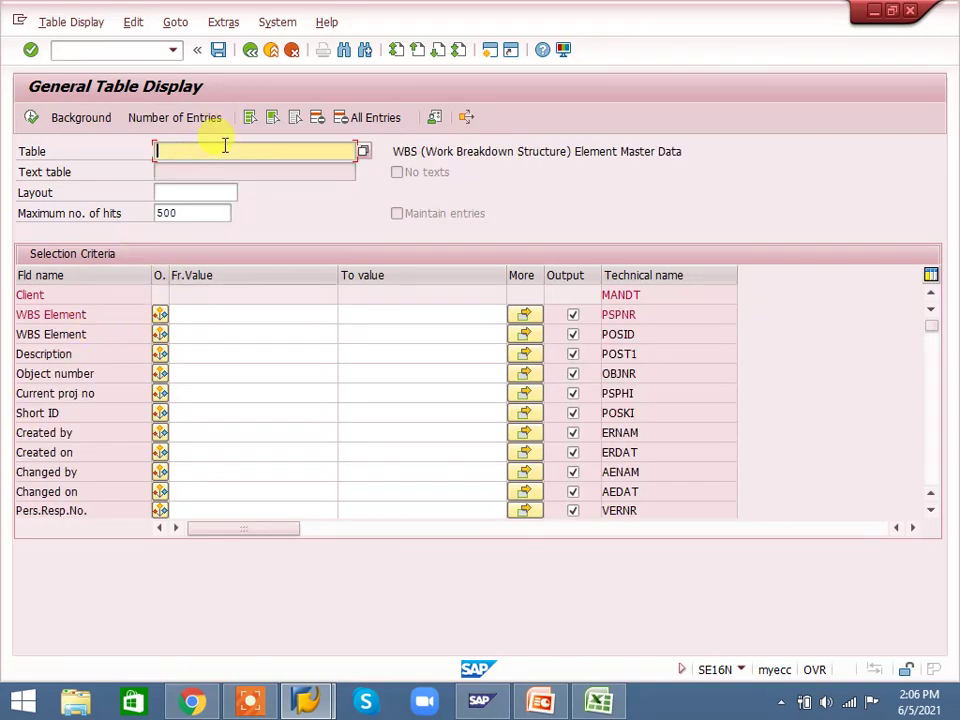
left_click(208, 199)
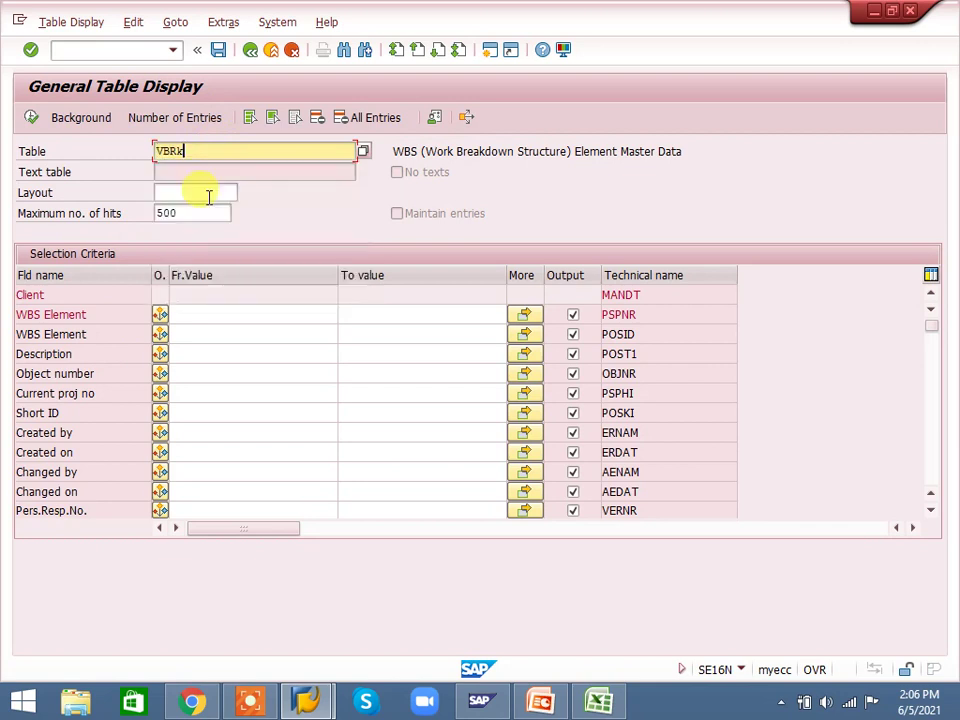
key("Return")
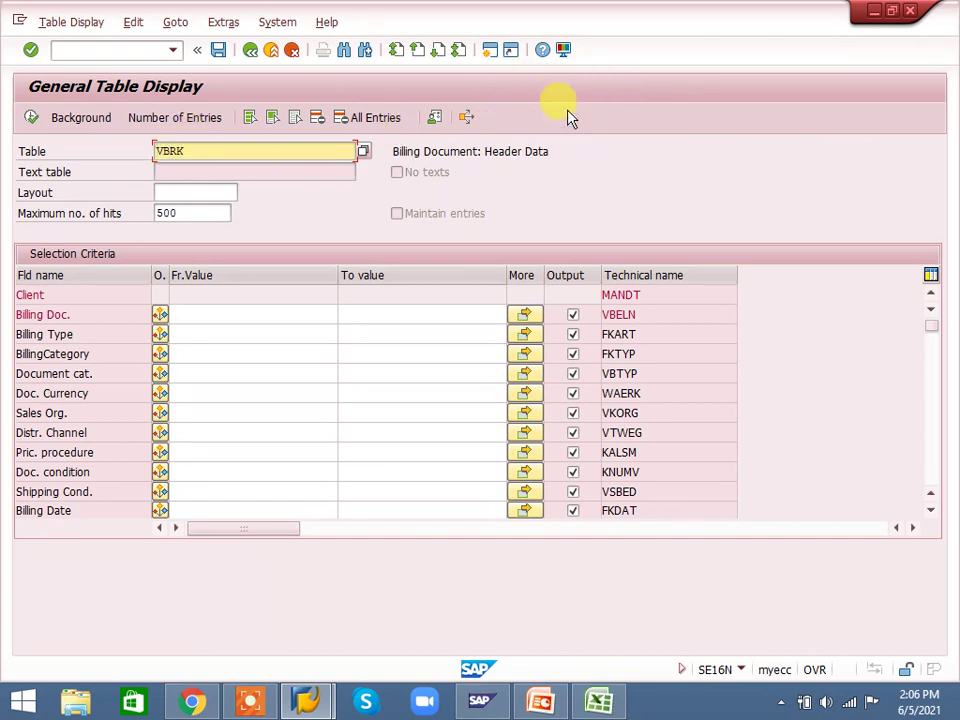
- Run table VBRK without any selection criteria and check its total number of entries
key("F8")
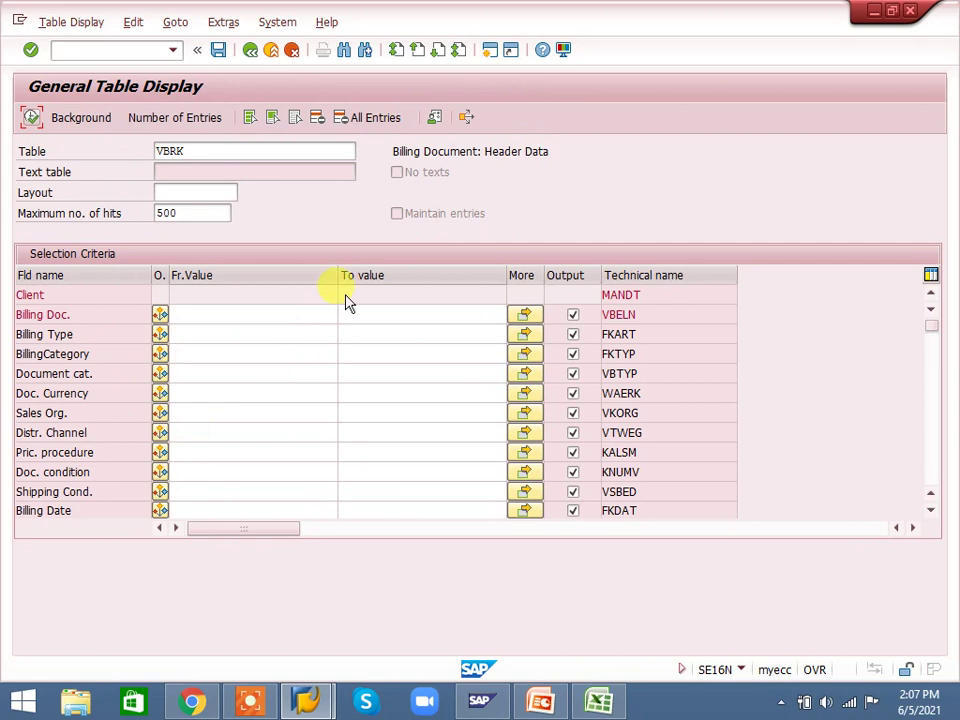
left_click(31, 118)
left_click(178, 132)
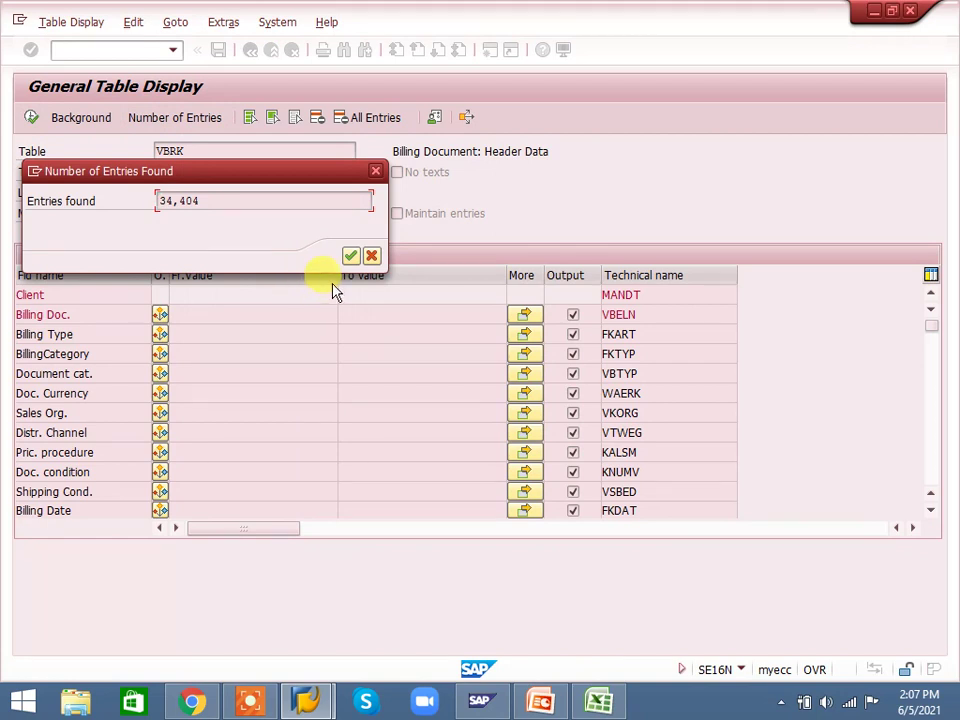
left_click(350, 255)
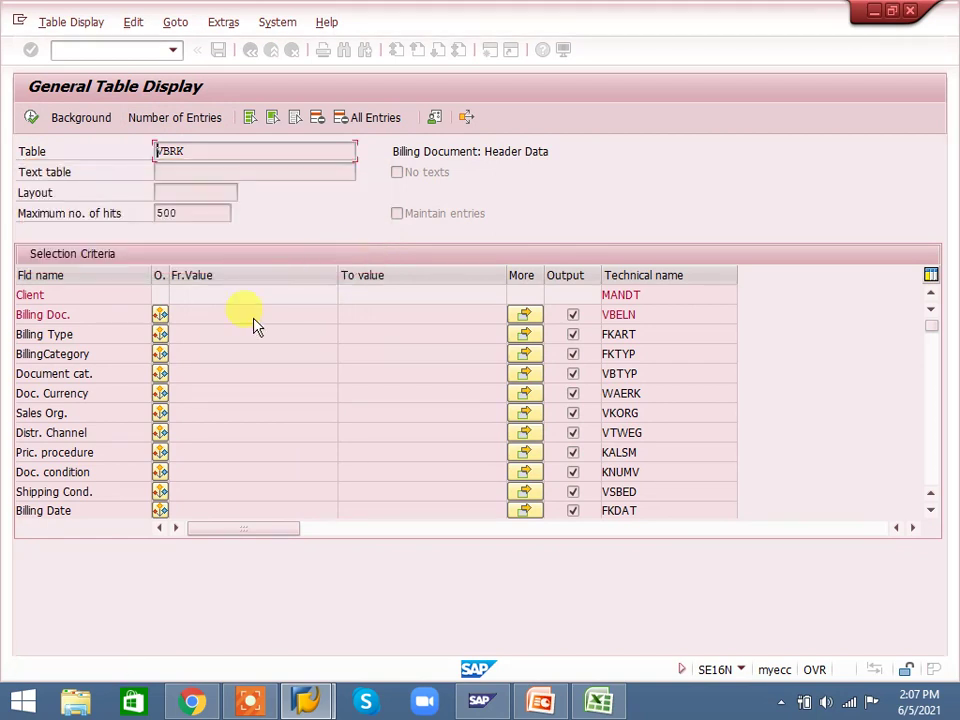
- Restrict the selection to billing type F2 and sales organization 1000, and check the number of matching entries
left_click(216, 333)
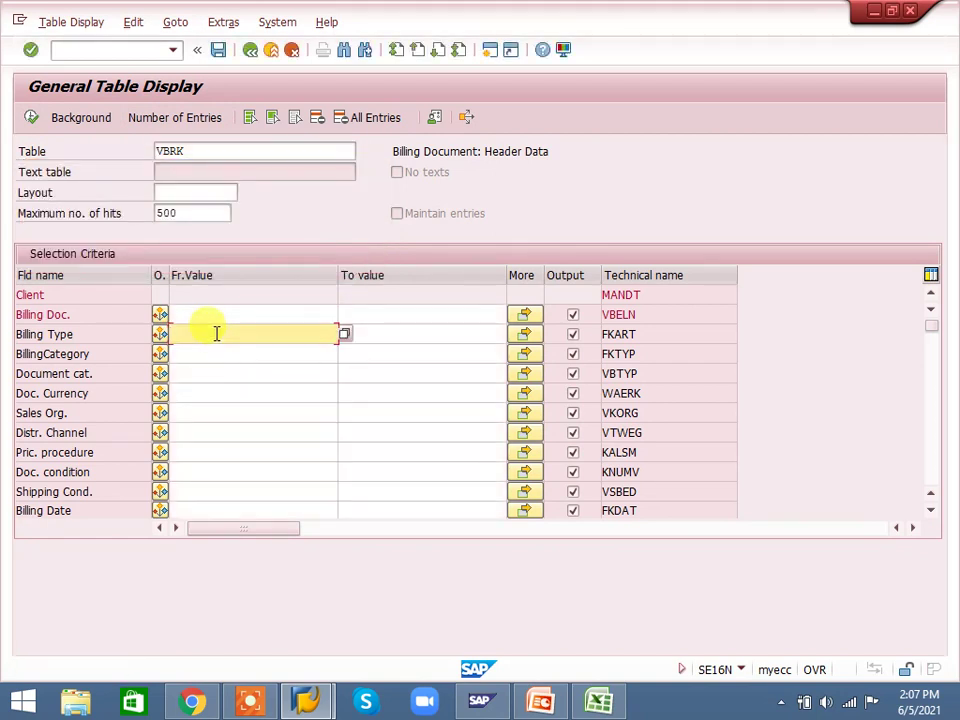
left_click(216, 333)
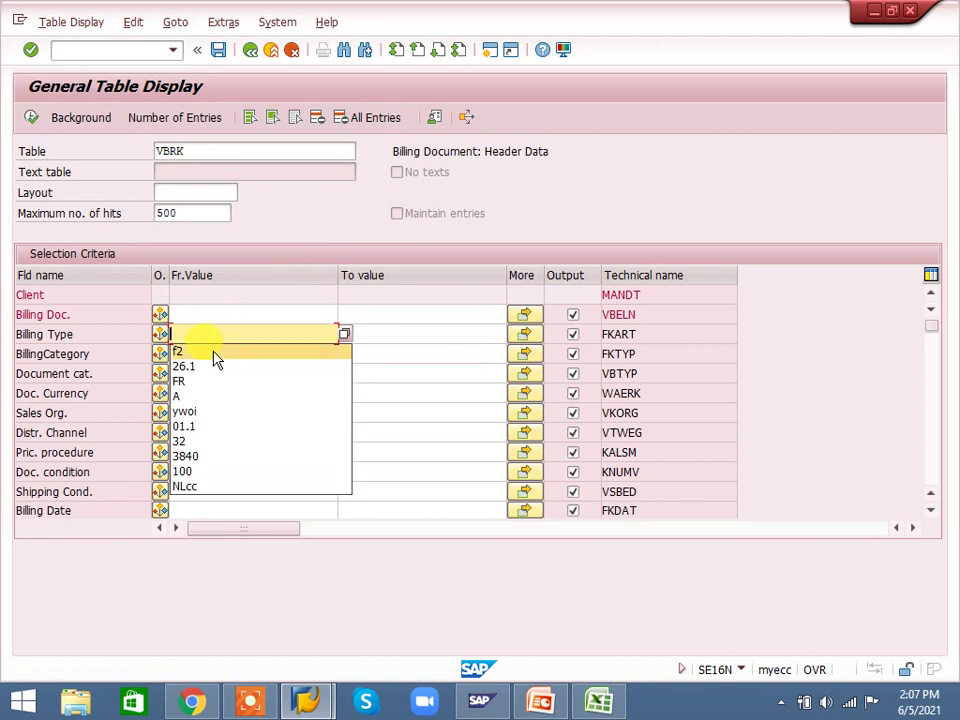
left_click(212, 351)
left_click(182, 415)
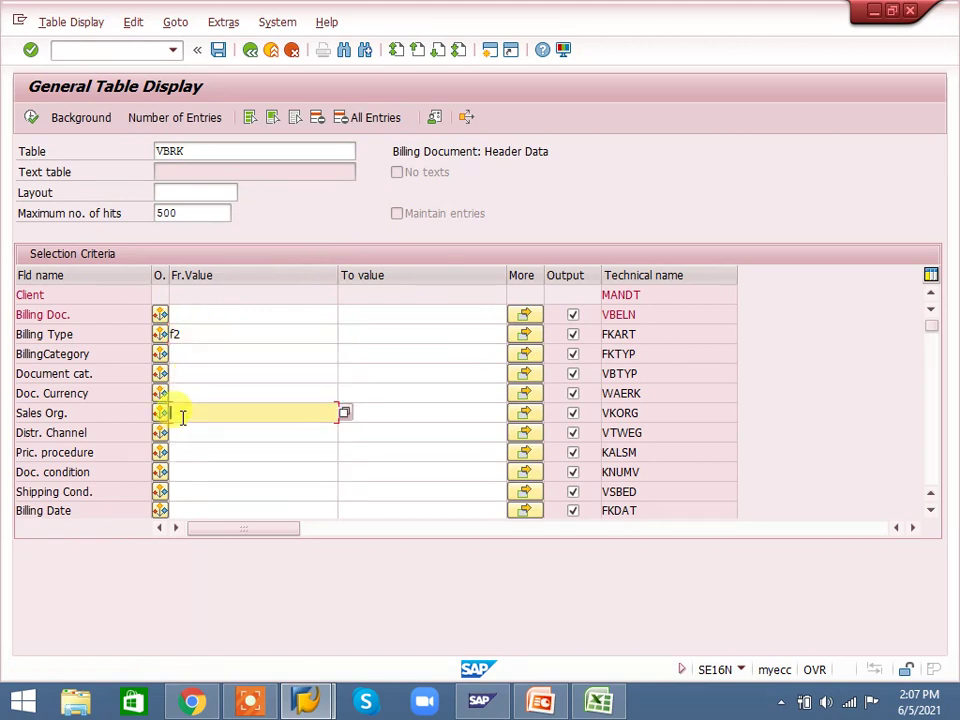
left_click(181, 414)
type("1000")
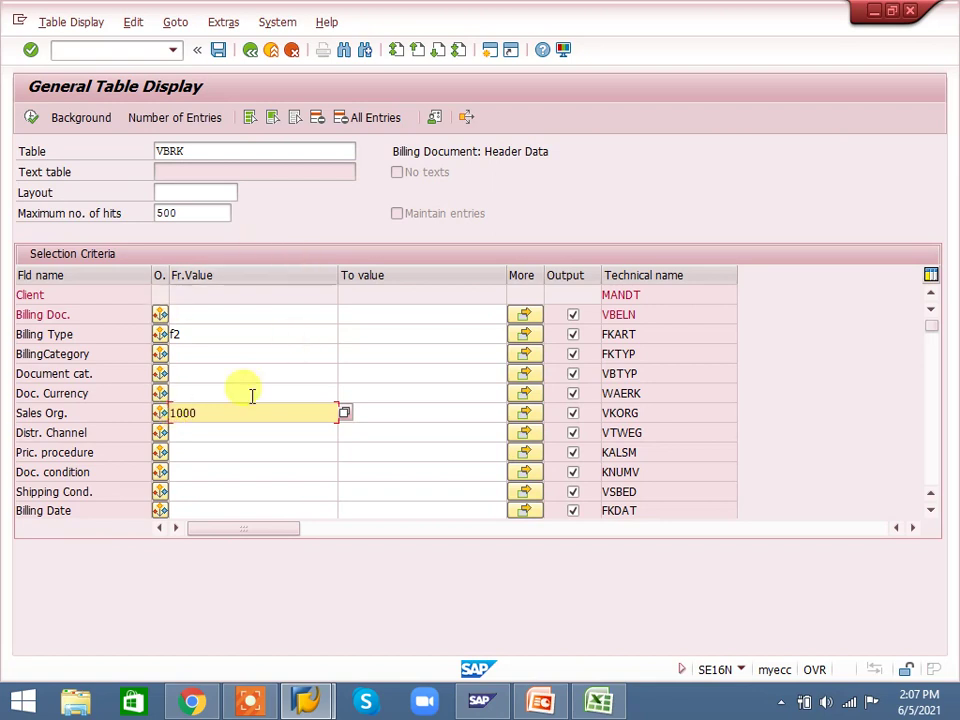
left_click(195, 118)
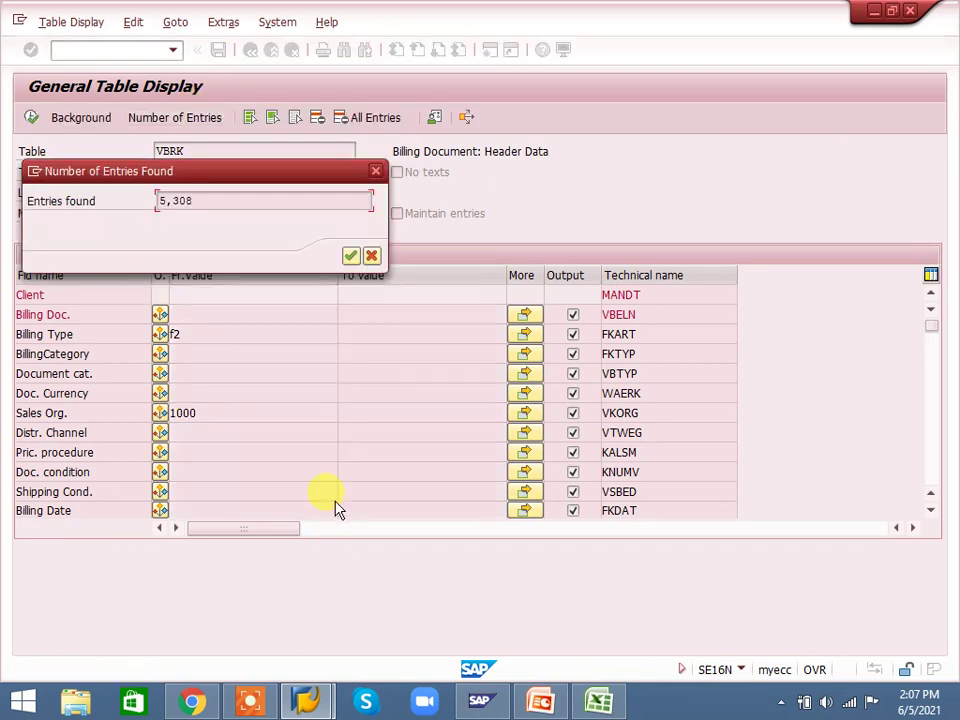
left_click(350, 256)
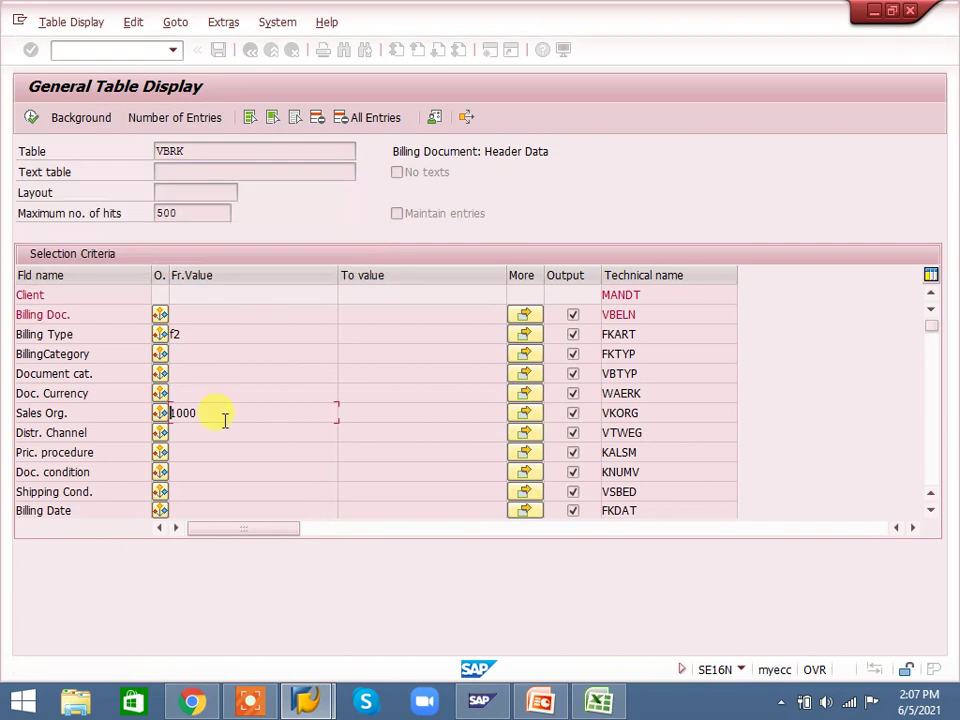
- Clear the sales organization and check the number of entries for billing type F2 alone
left_click(225, 418)
key("BackSpace")
key("BackSpace")
key("BackSpace")
key("BackSpace")
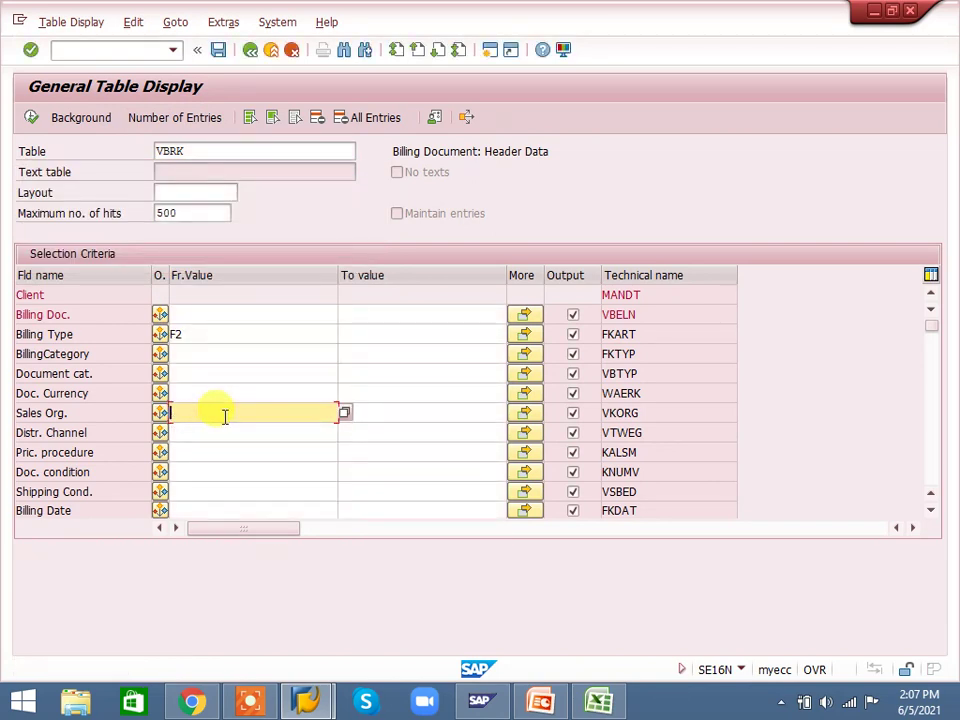
left_click(172, 118)
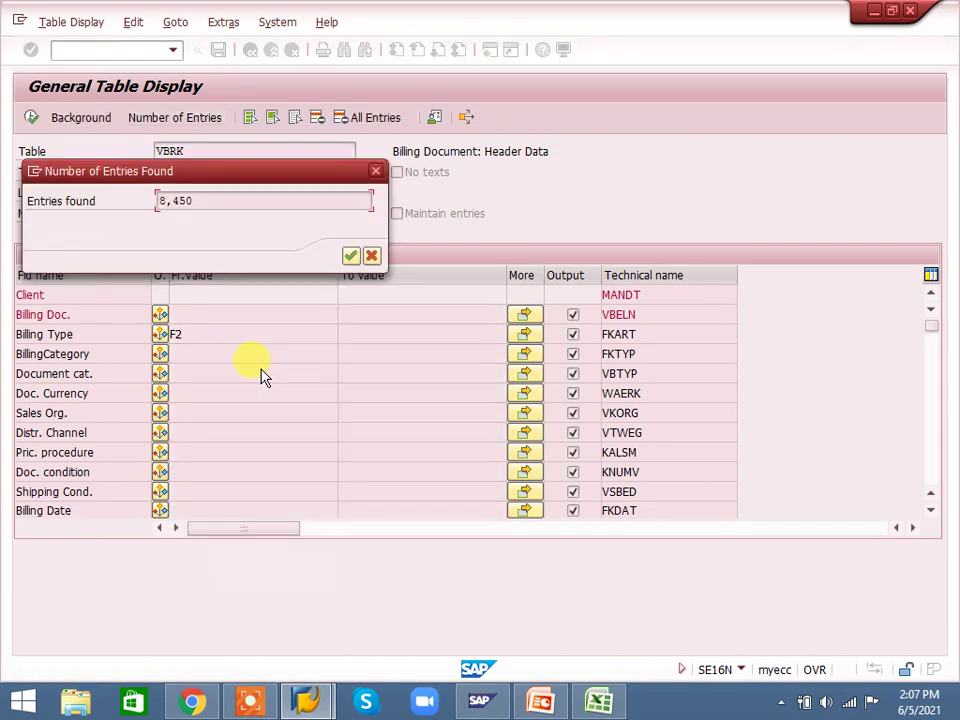
left_click(350, 257)
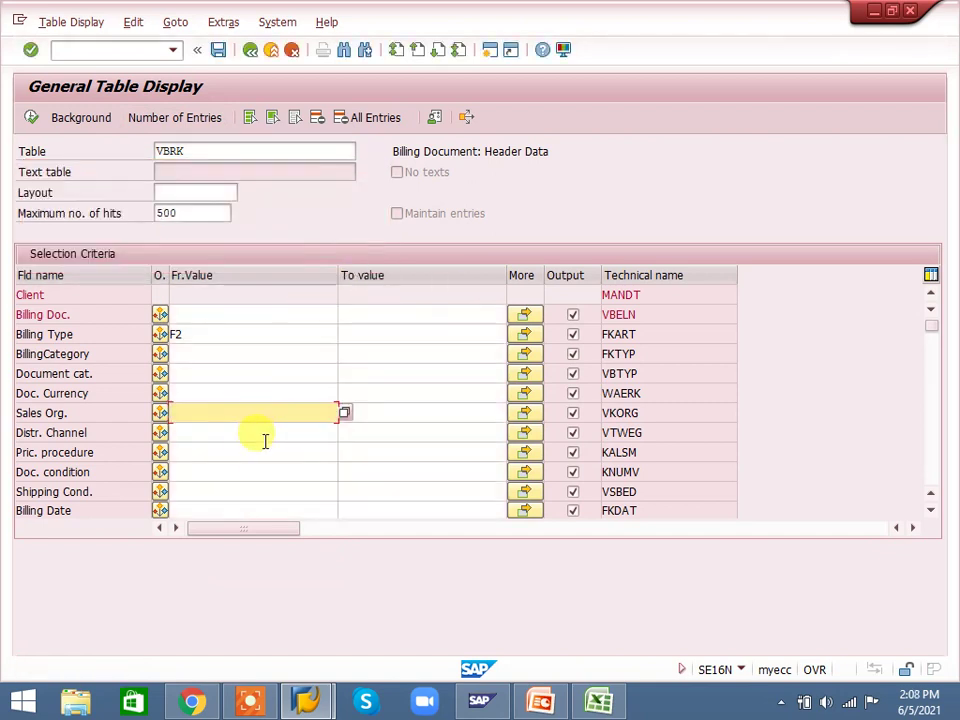
- Add a billing date range from 26.11.2020 to 05.06.2021 and check the number of matching entries
left_click(233, 510)
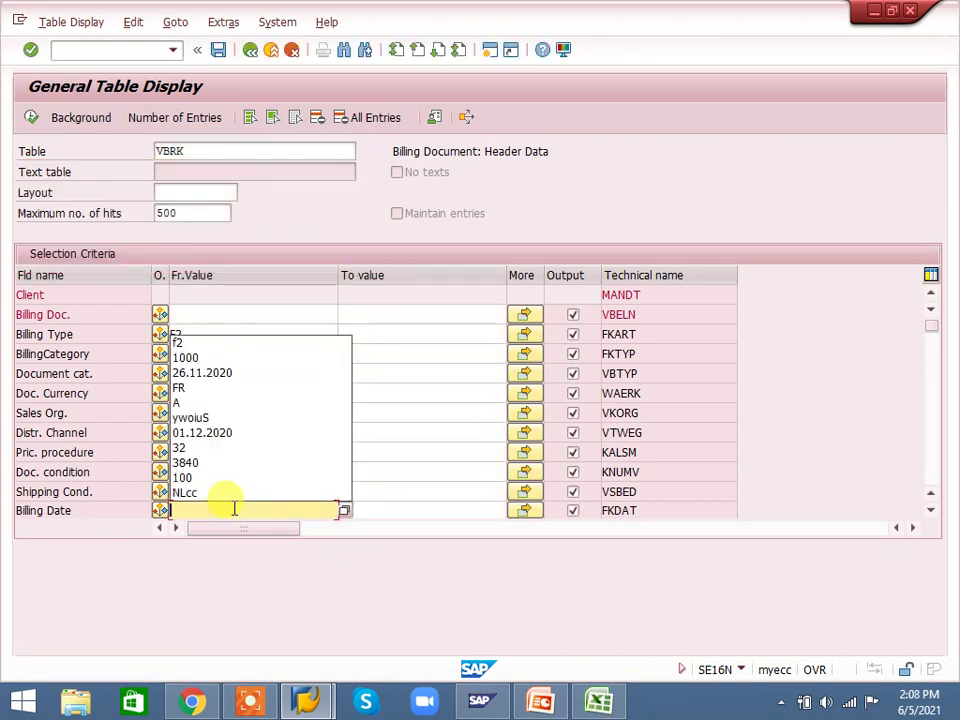
left_click(224, 373)
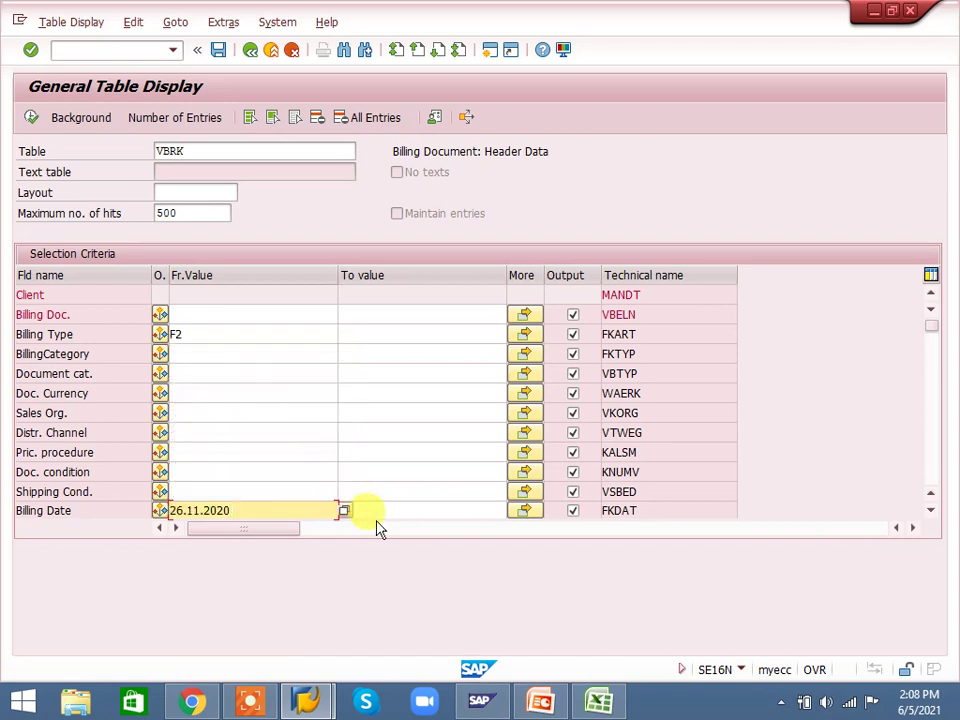
left_click(378, 511)
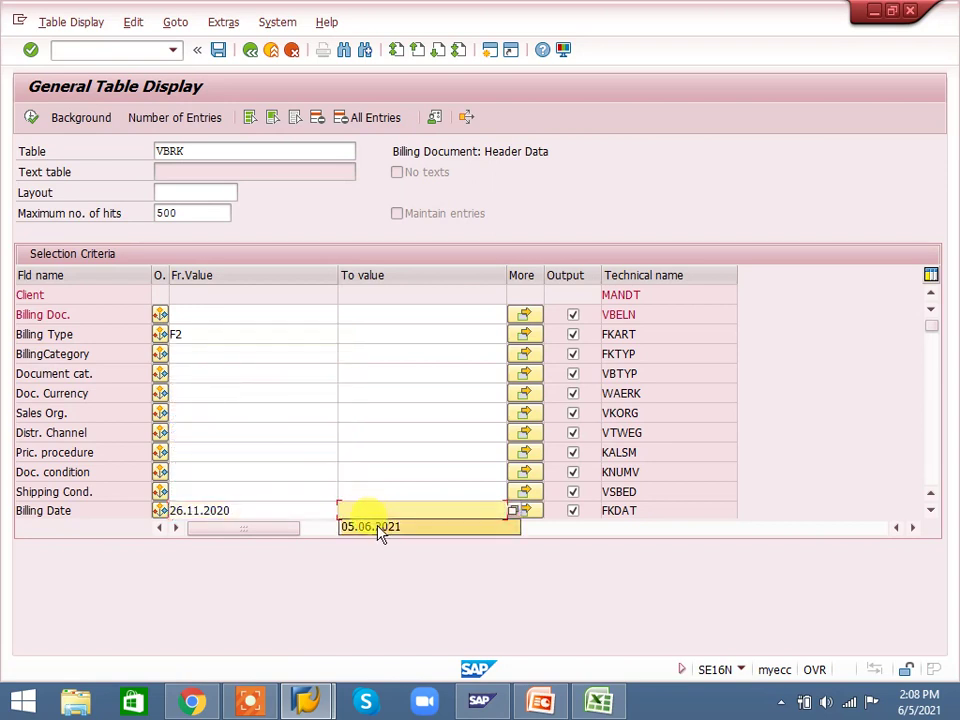
left_click(378, 527)
left_click(197, 118)
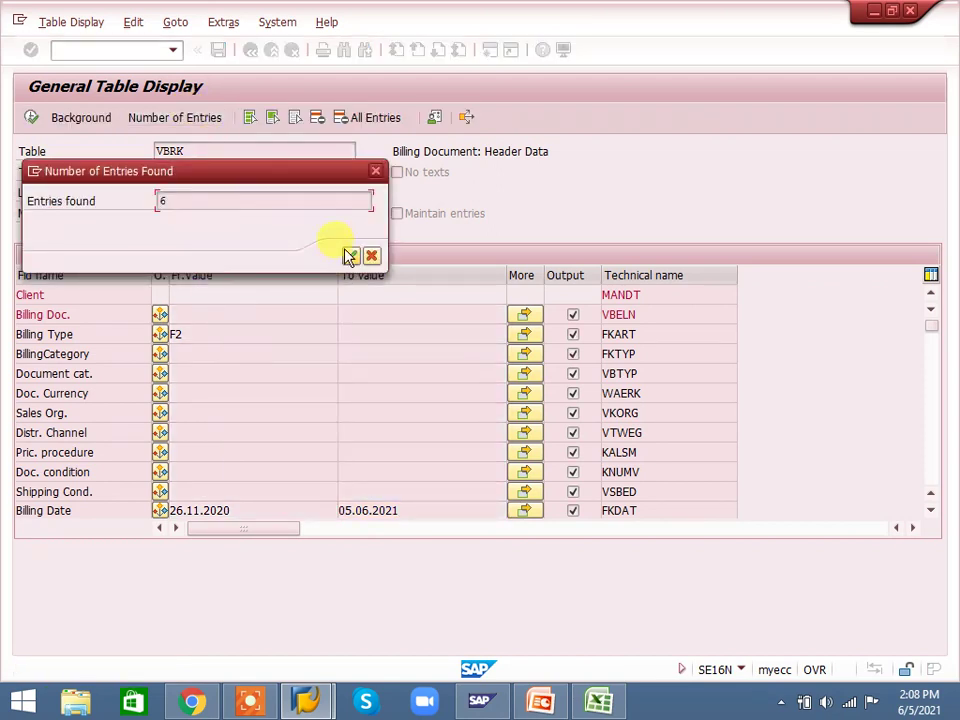
left_click(350, 256)
- Clear both the end and start dates from the billing date criterion
left_click(422, 507)
key("BackSpace")
key("BackSpace")
key("BackSpace")
key("BackSpace")
key("BackSpace")
key("BackSpace")
key("BackSpace")
key("BackSpace")
key("BackSpace")
key("BackSpace")
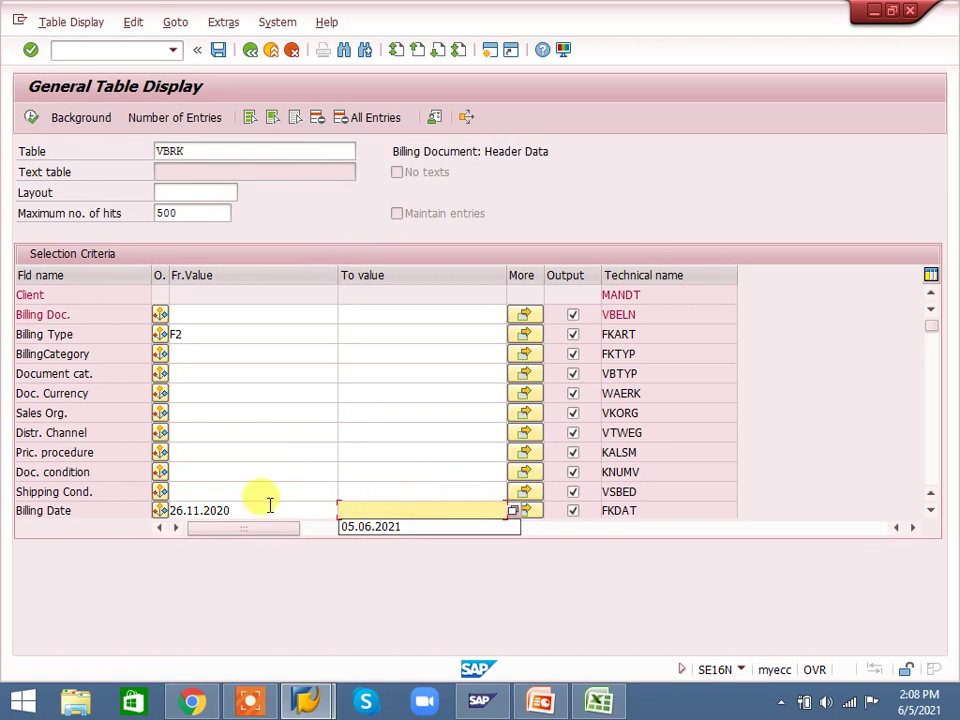
left_click(268, 508)
key("BackSpace")
key("BackSpace")
key("BackSpace")
key("BackSpace")
key("BackSpace")
key("BackSpace")
key("BackSpace")
key("BackSpace")
key("BackSpace")
key("BackSpace")
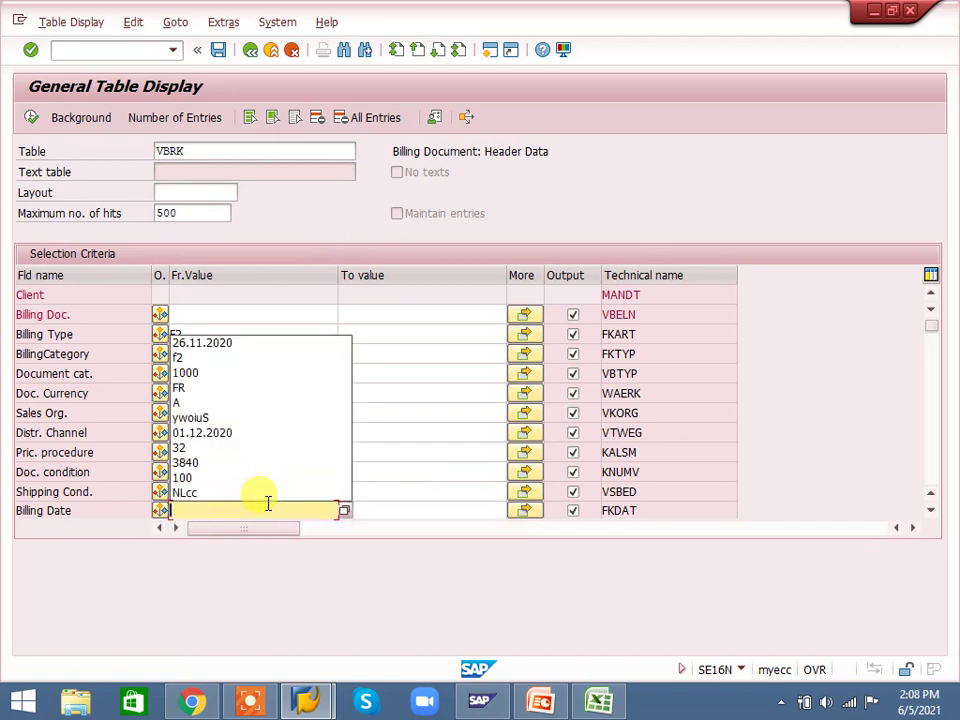
left_click(389, 243)
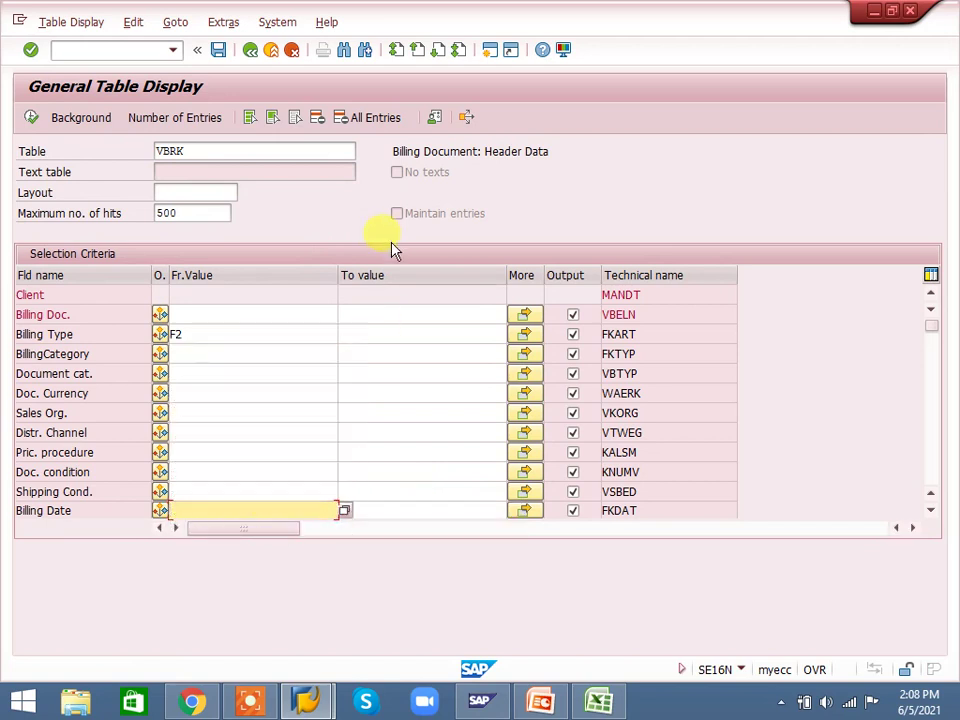
- Set the sales organization criterion to 1000 and deselect all fields for output
left_click(215, 414)
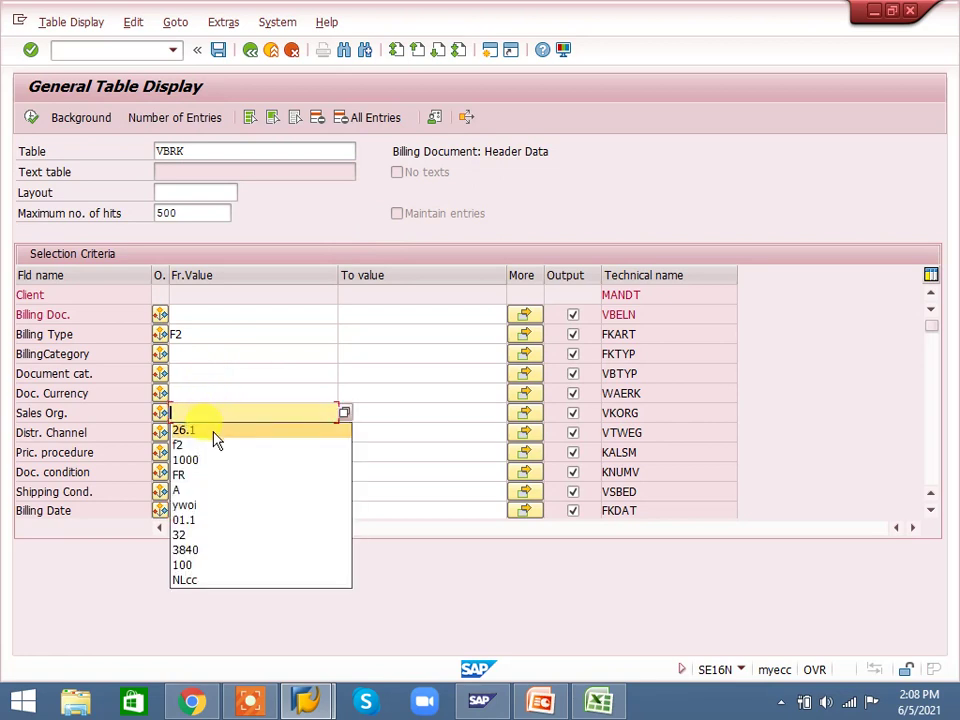
left_click(214, 461)
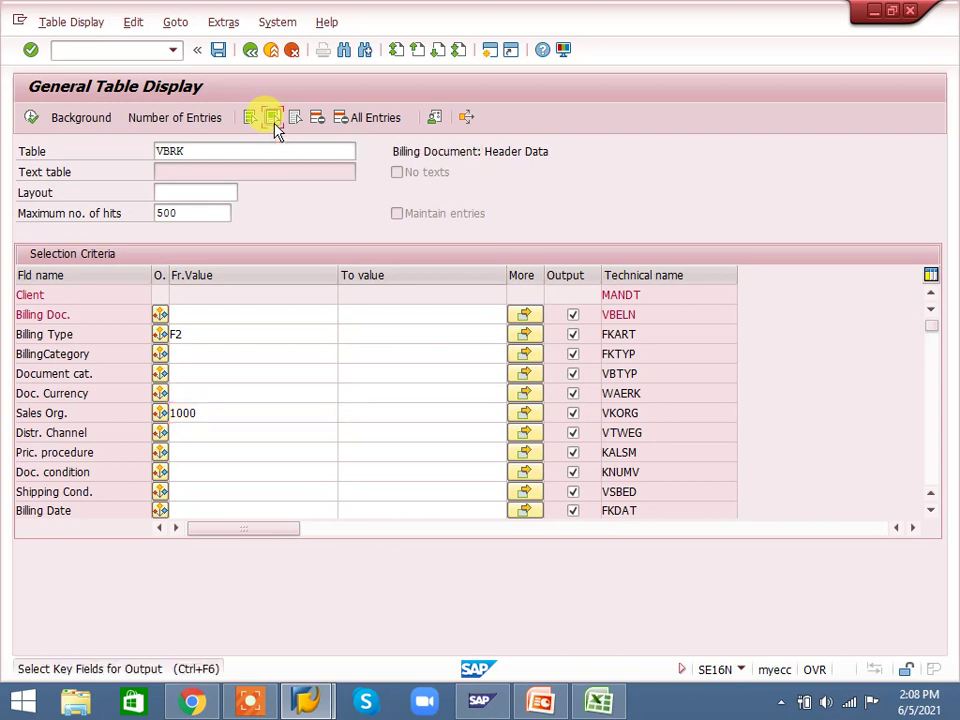
left_click(276, 126)
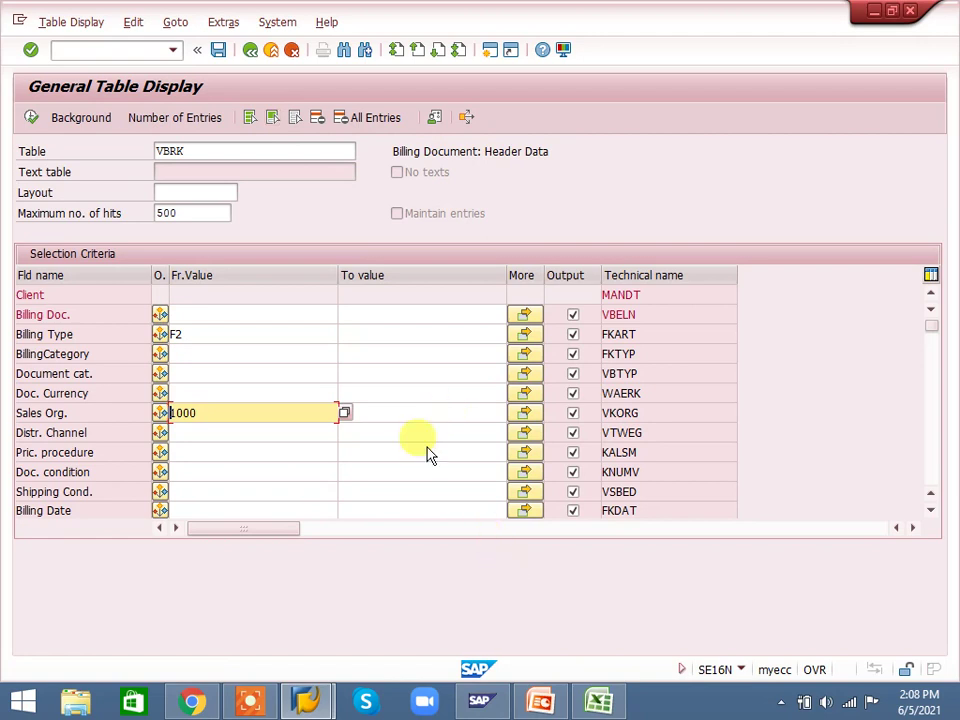
left_click(296, 120)
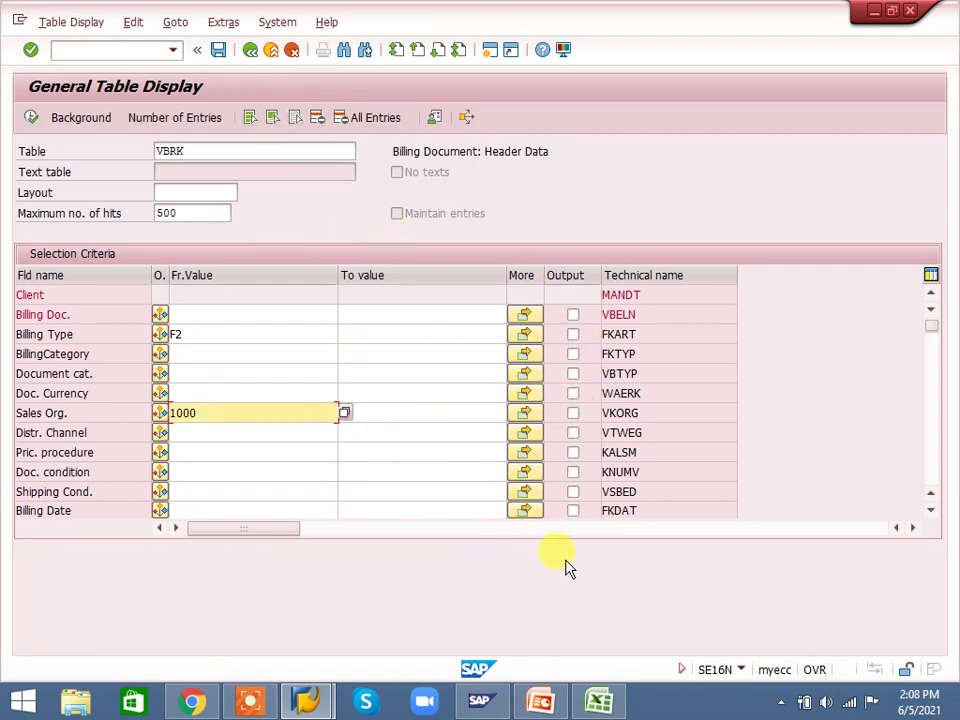
- Display the VBRK entries matching the current criteria and return to the selection screen
left_click(30, 118)
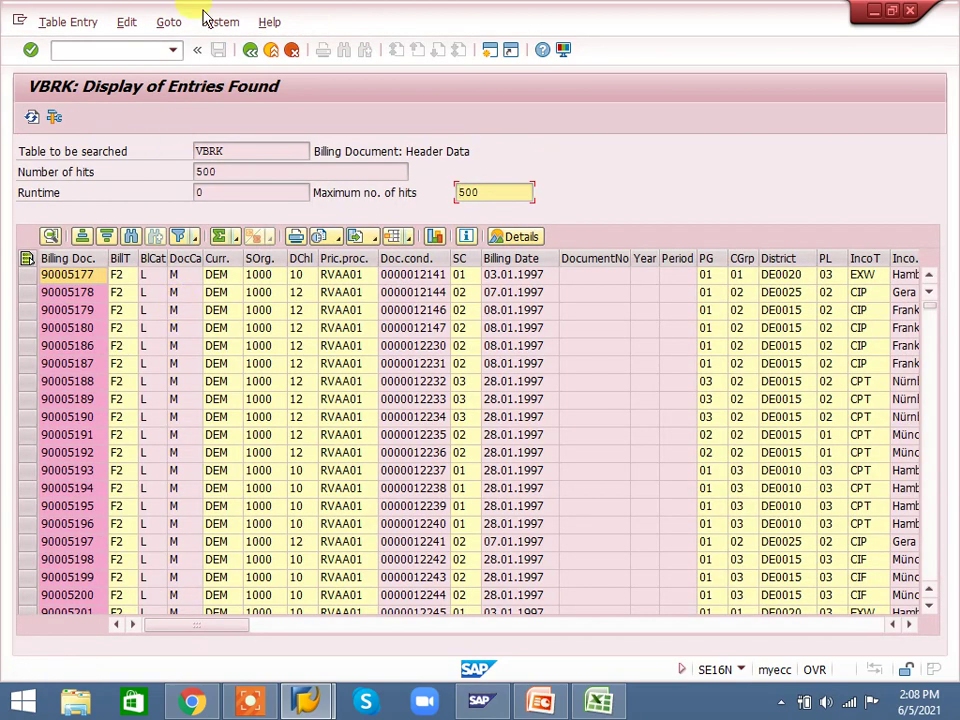
left_click(250, 49)
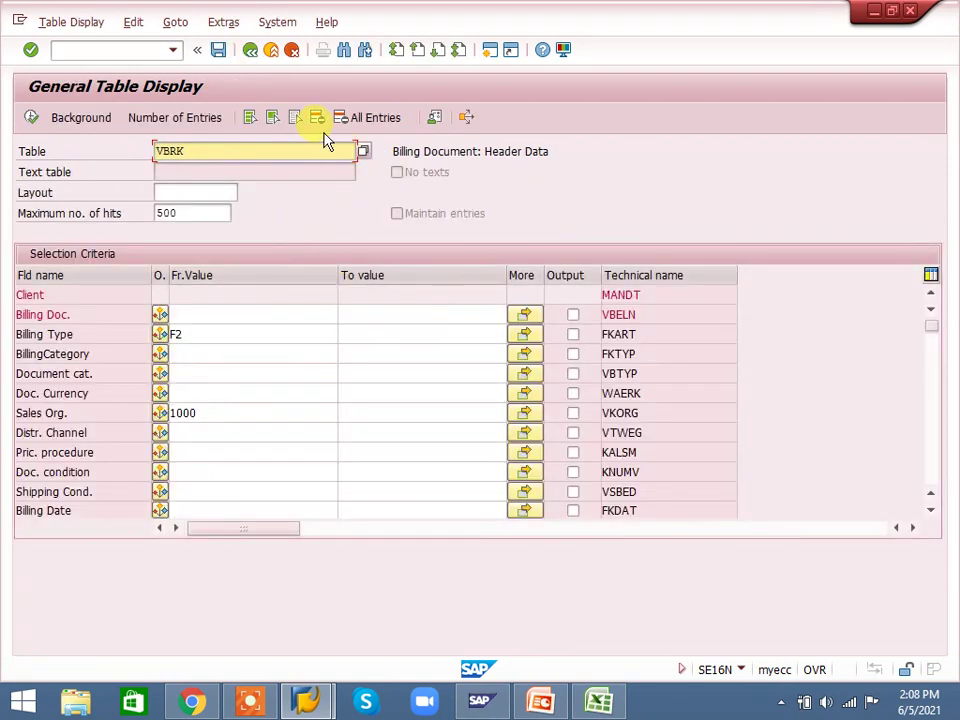
- Display the matching VBRK entries with all fields selected for output and return to the selection screen
left_click(273, 119)
left_click(572, 314)
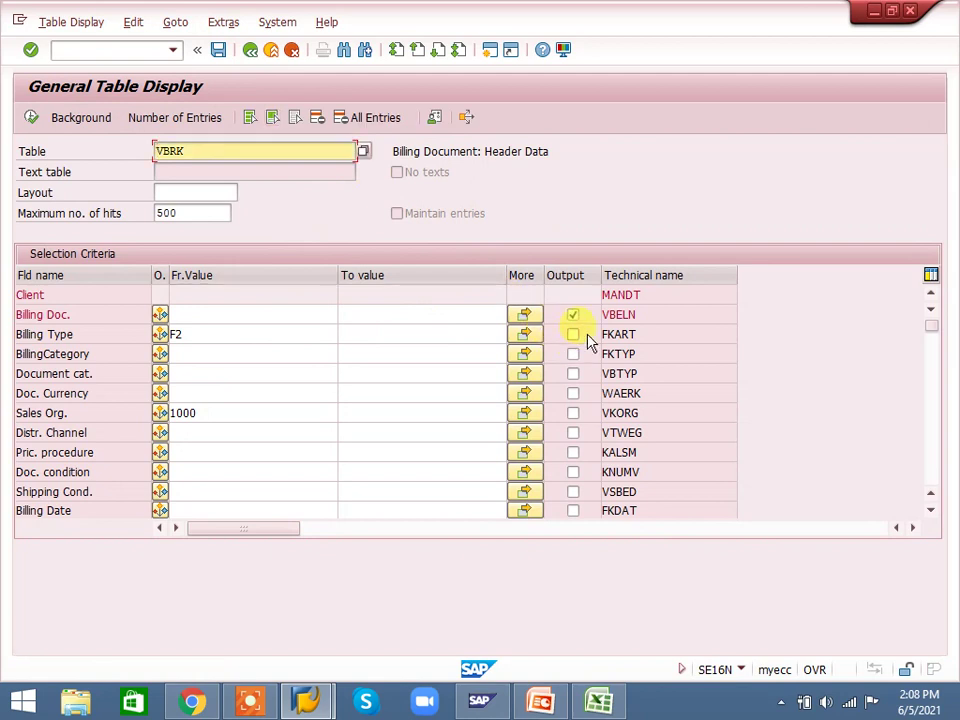
left_click(273, 120)
left_click(255, 120)
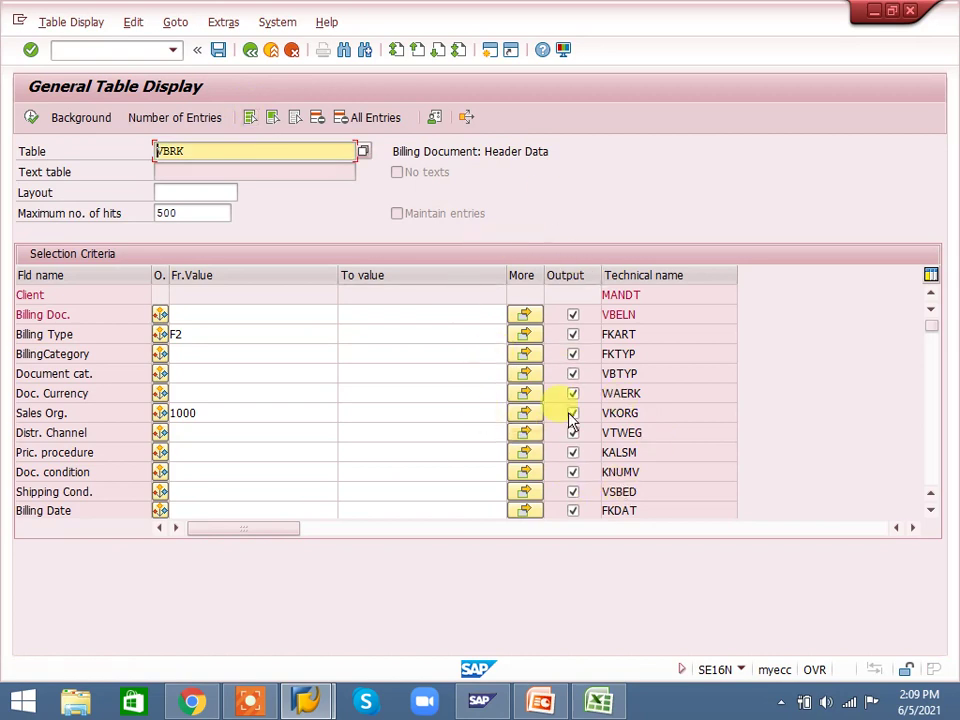
left_click(30, 118)
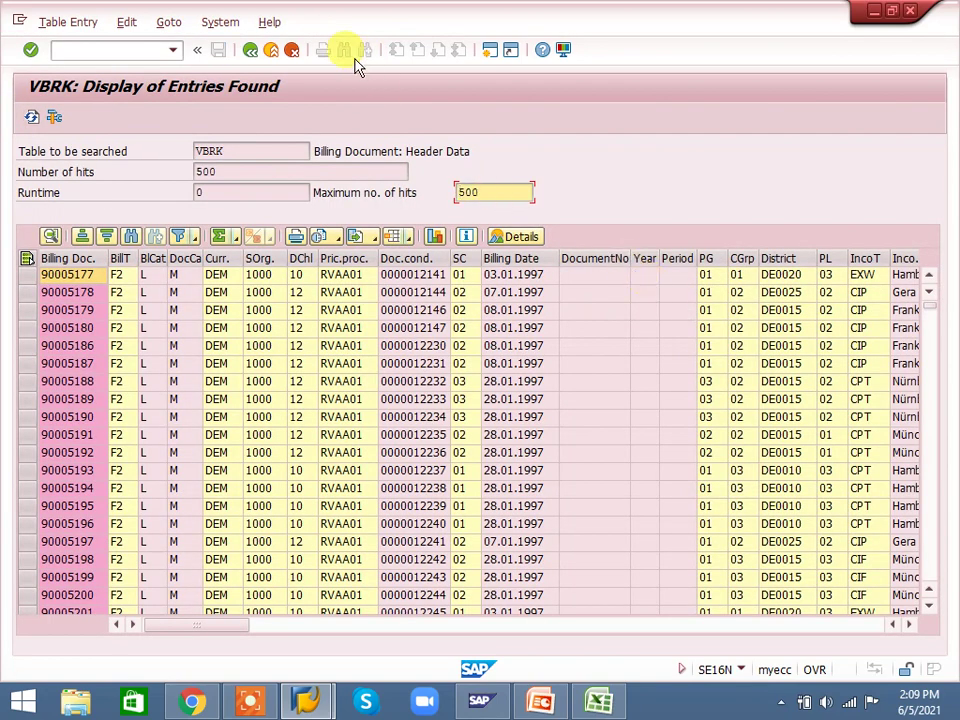
left_click(252, 52)
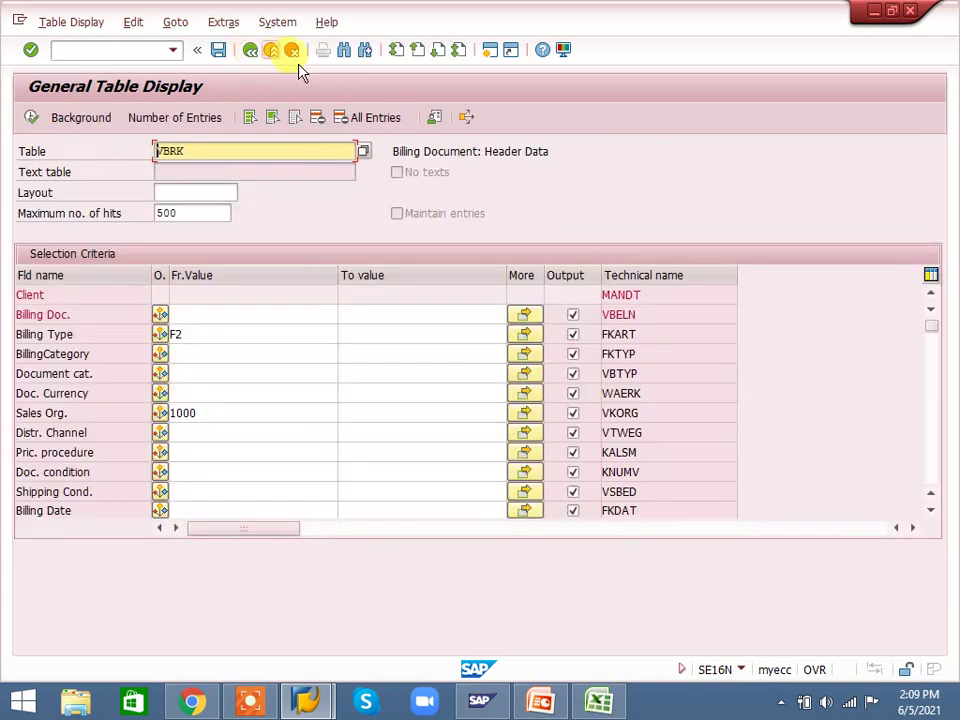
- Limit the output to Billing Doc., Billing Type, Sales Org. and Billing Date, and display the matching entries
left_click(296, 118)
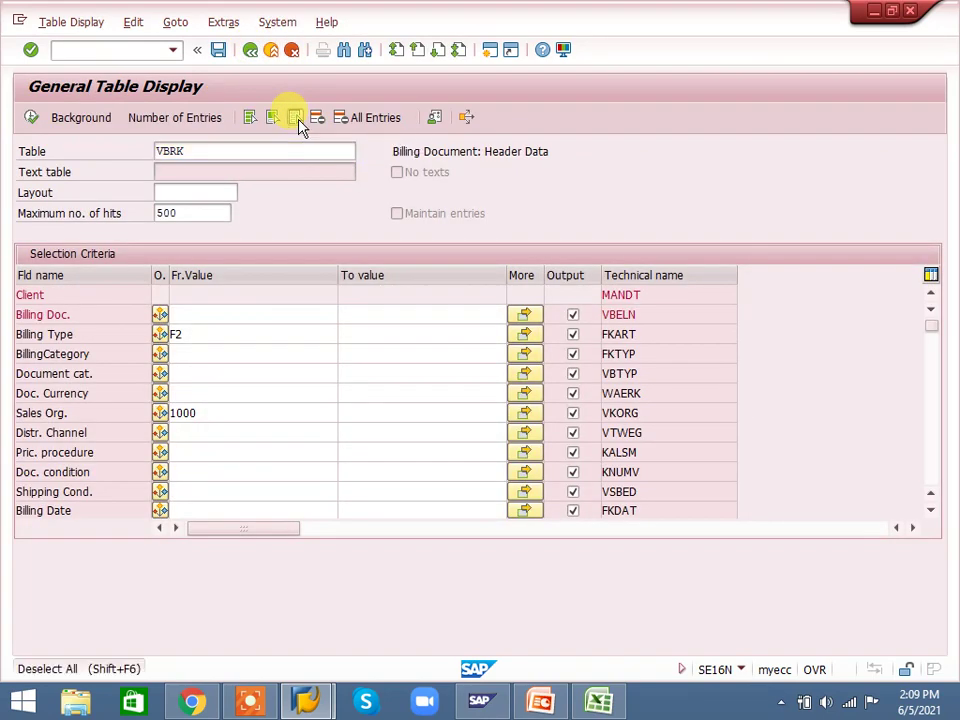
left_click(572, 316)
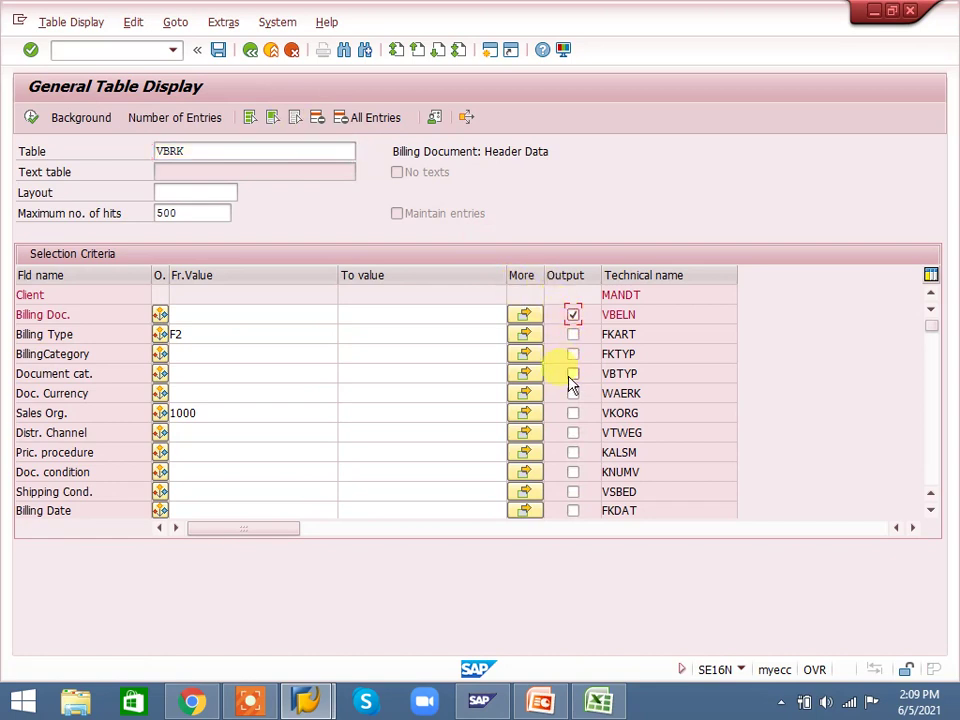
left_click(573, 413)
left_click(574, 336)
left_click(572, 511)
left_click(30, 118)
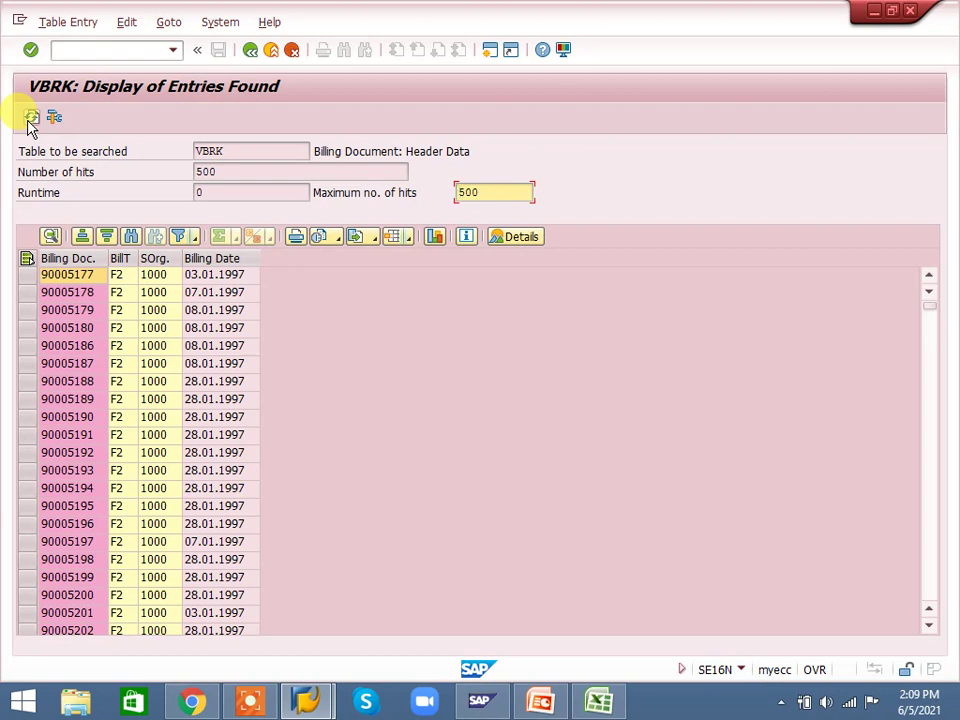
- Back on the selection screen, select all fields for output and delete all selection criteria entries
left_click(249, 58)
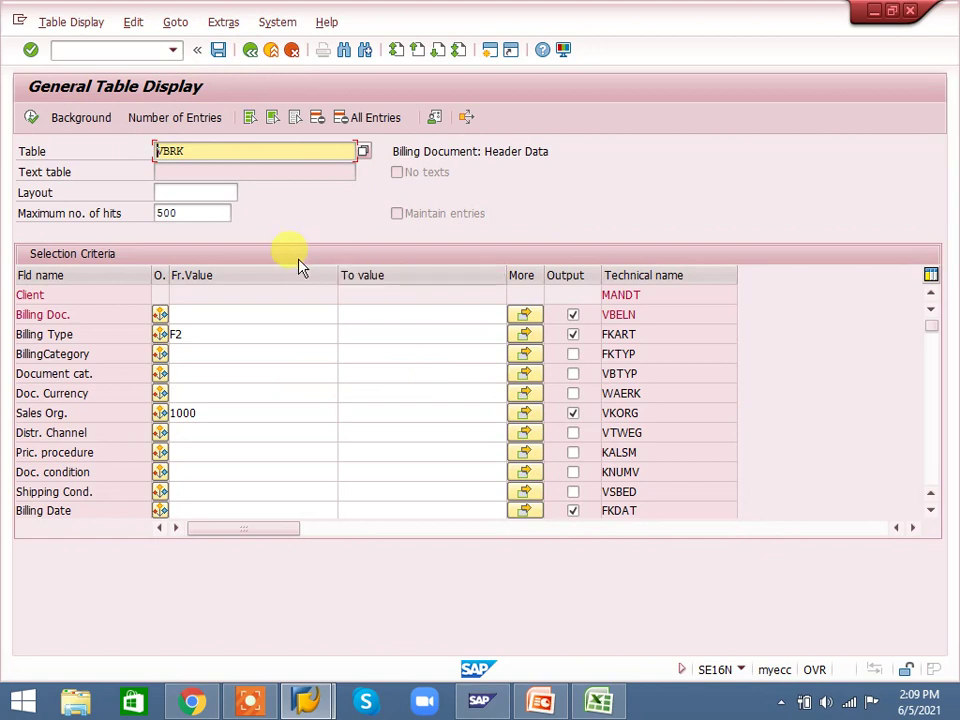
left_click(251, 119)
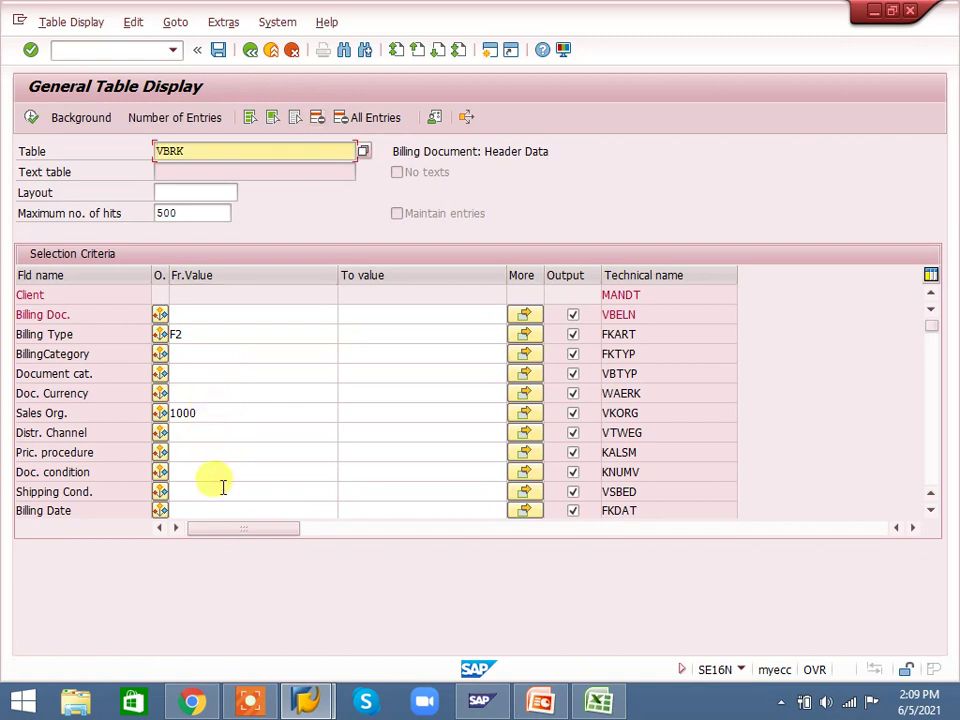
left_click(357, 122)
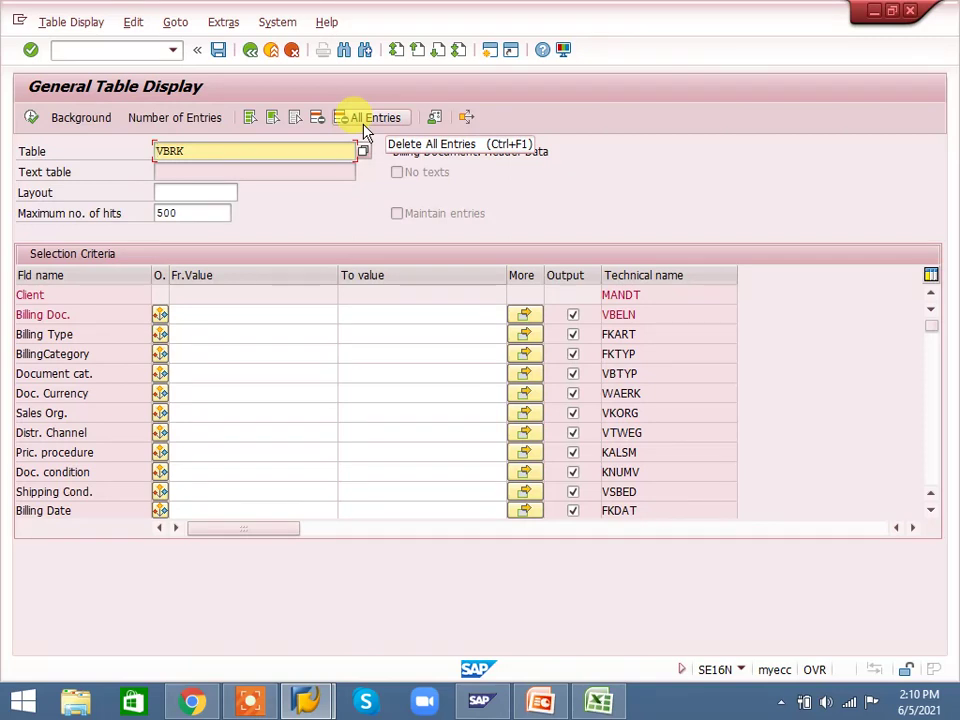
- Set the billing type criterion to f2 and the sales organization to 1000, and display the matching entries
left_click(203, 331)
left_click(203, 331)
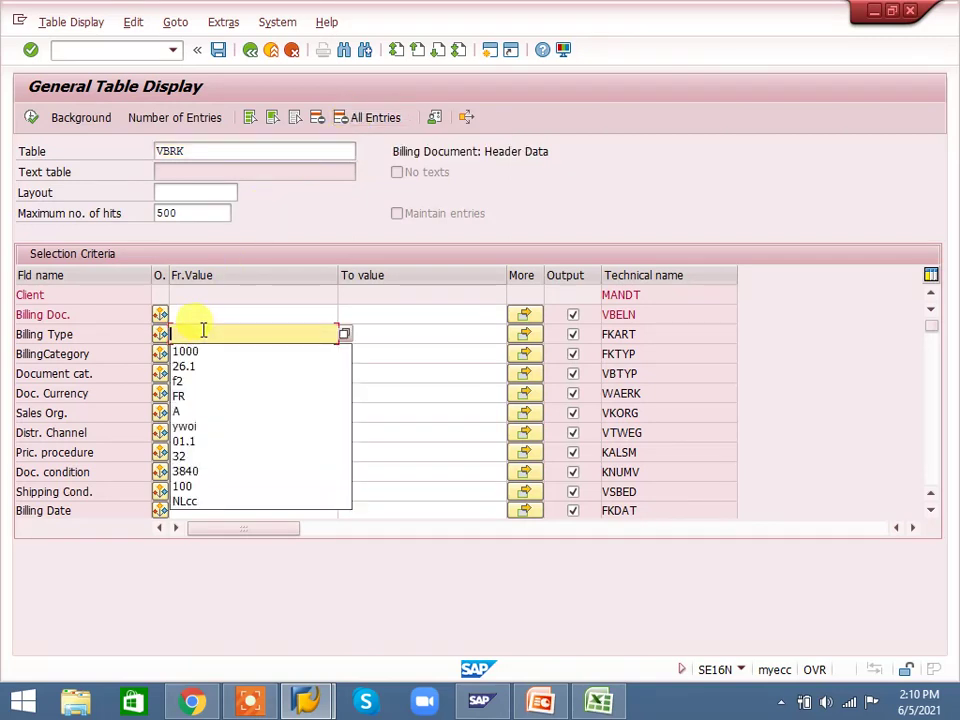
left_click(197, 350)
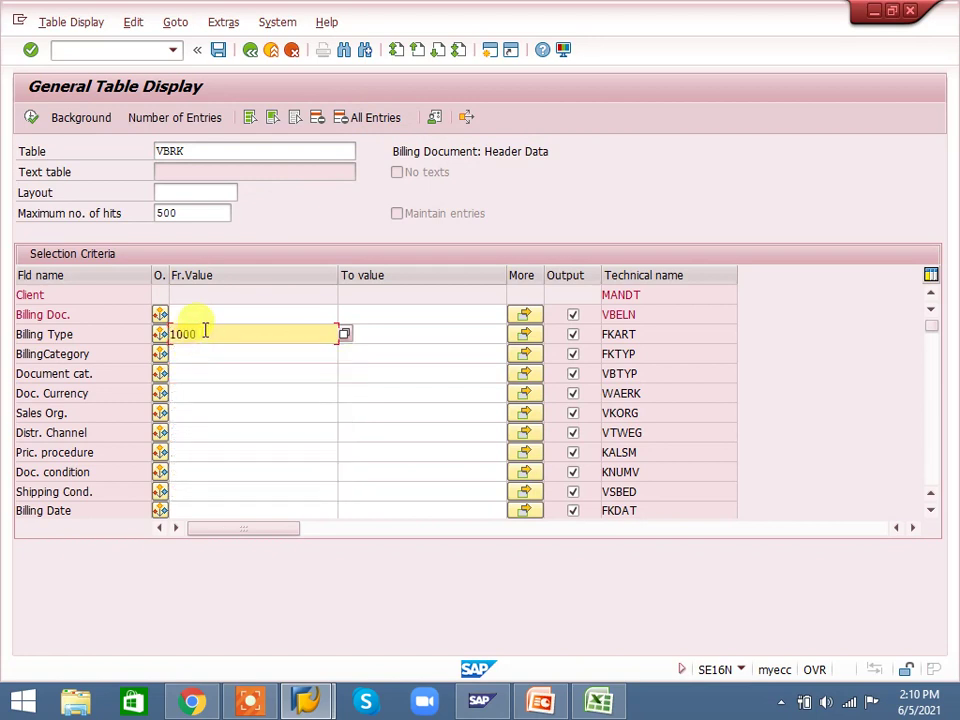
key("BackSpace")
key("BackSpace")
key("BackSpace")
key("BackSpace")
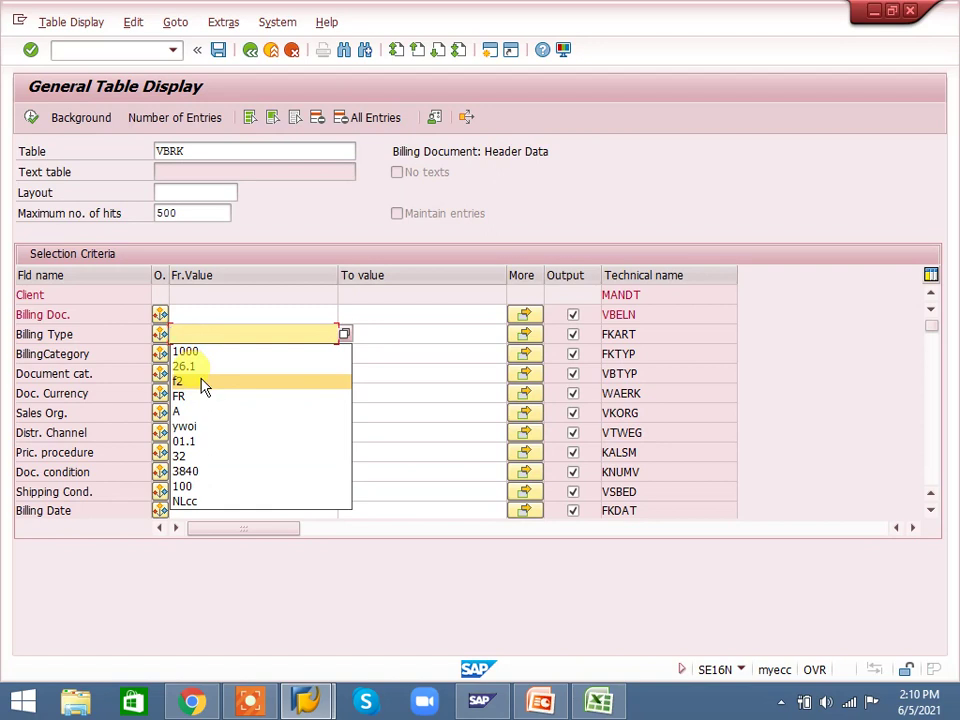
left_click(199, 382)
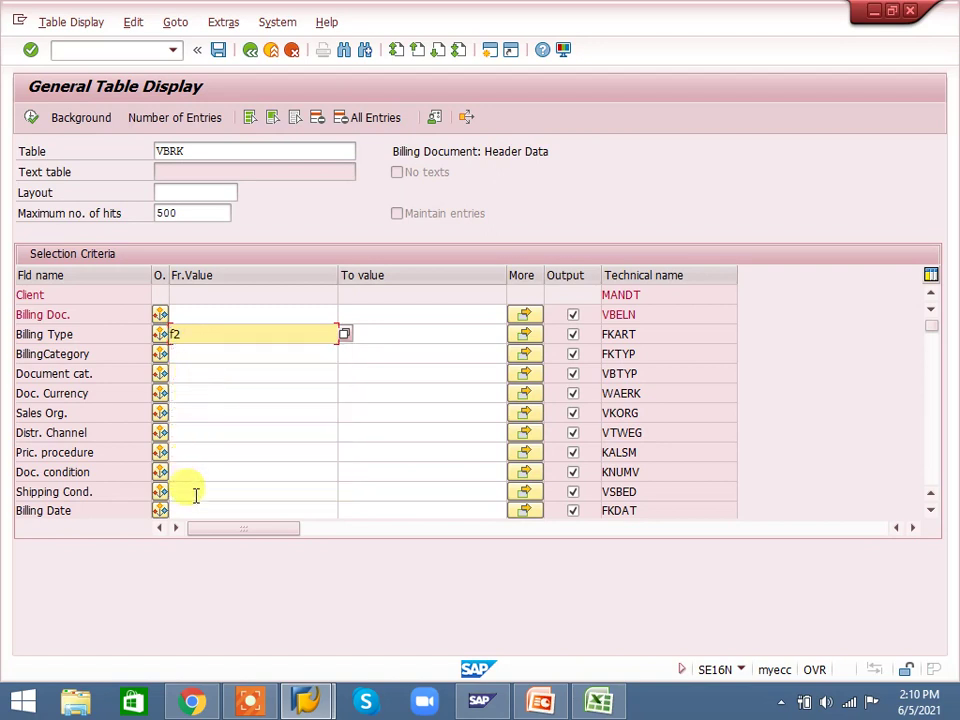
left_click(203, 411)
left_click(203, 411)
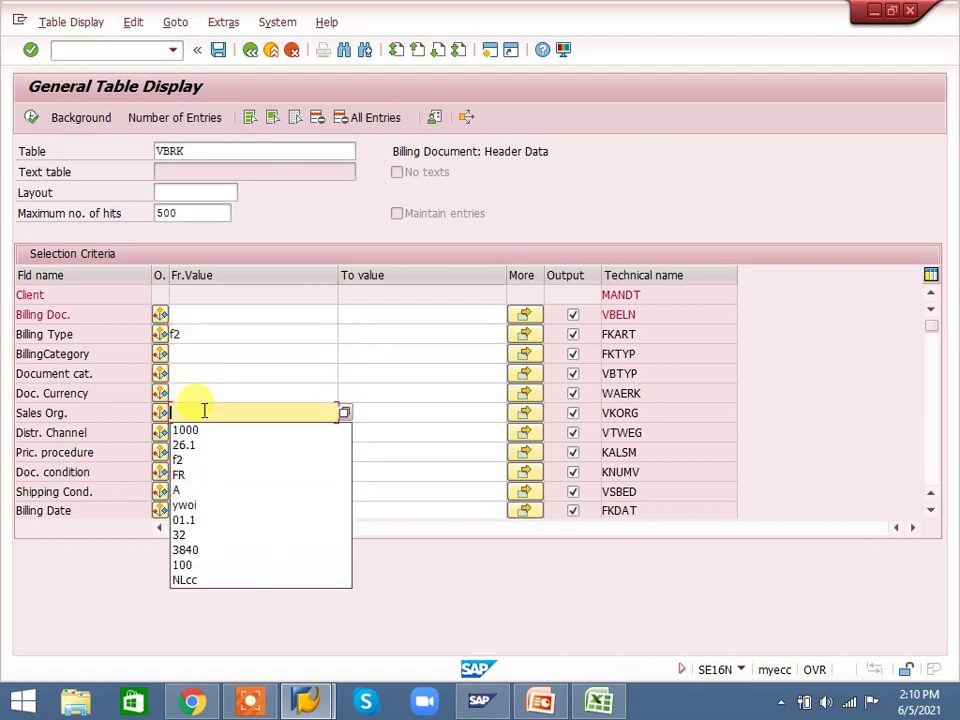
left_click(204, 430)
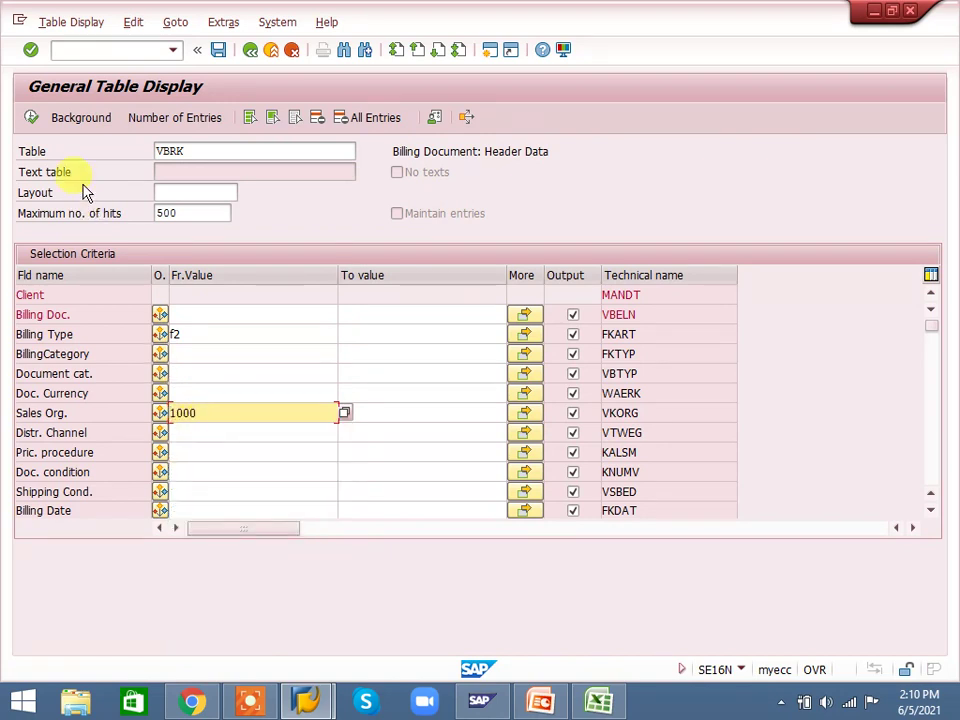
left_click(31, 118)
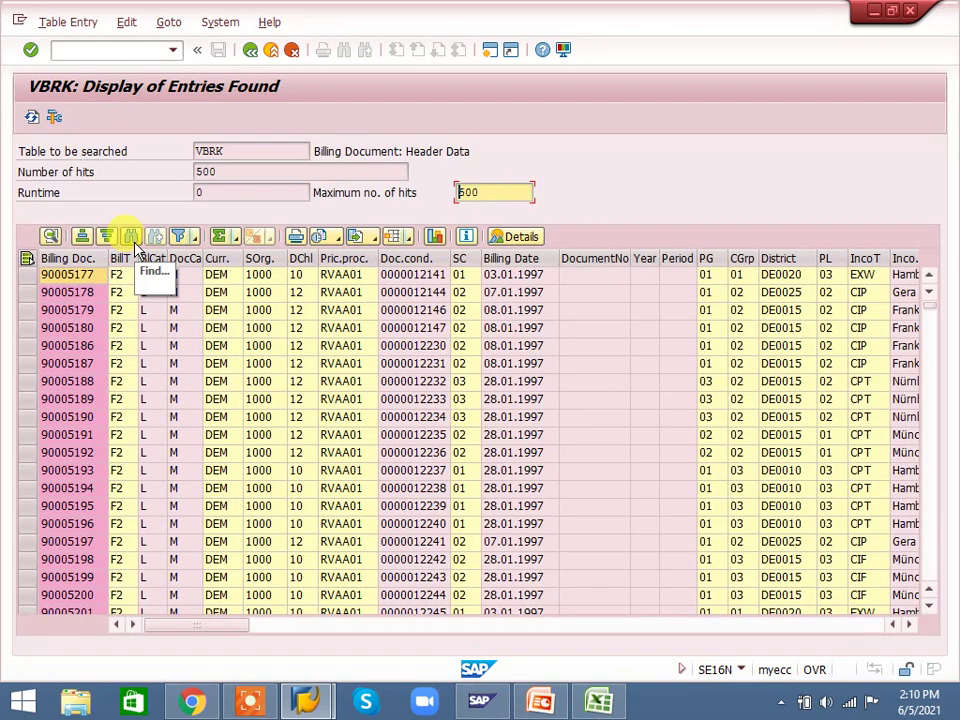
- View the field details of the first billing document in the results and look through the remaining result columns
left_click(27, 274)
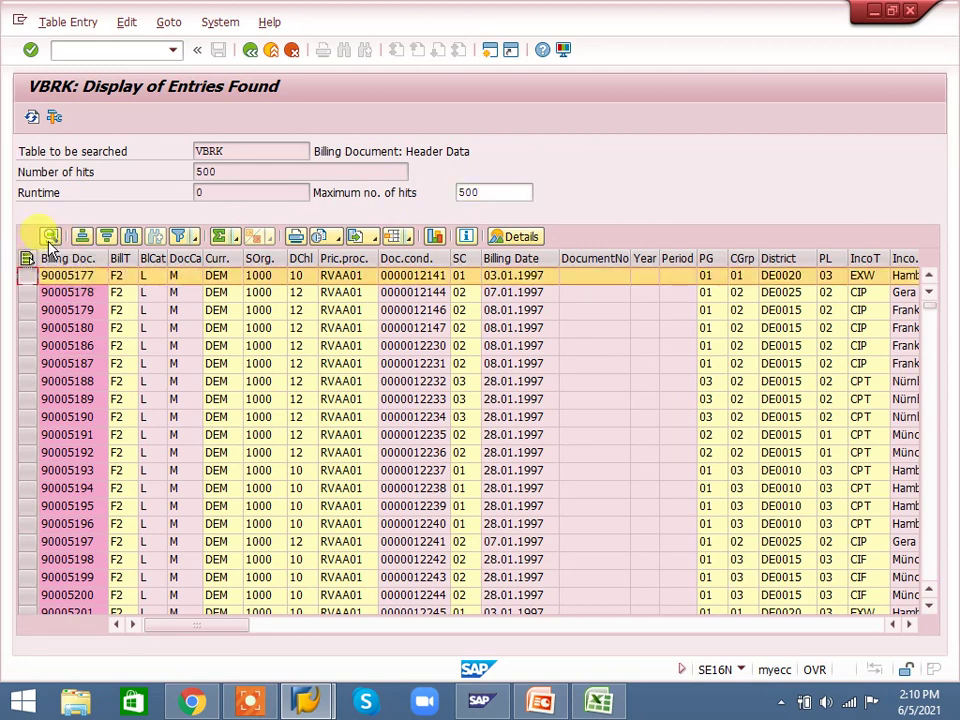
left_click(50, 237)
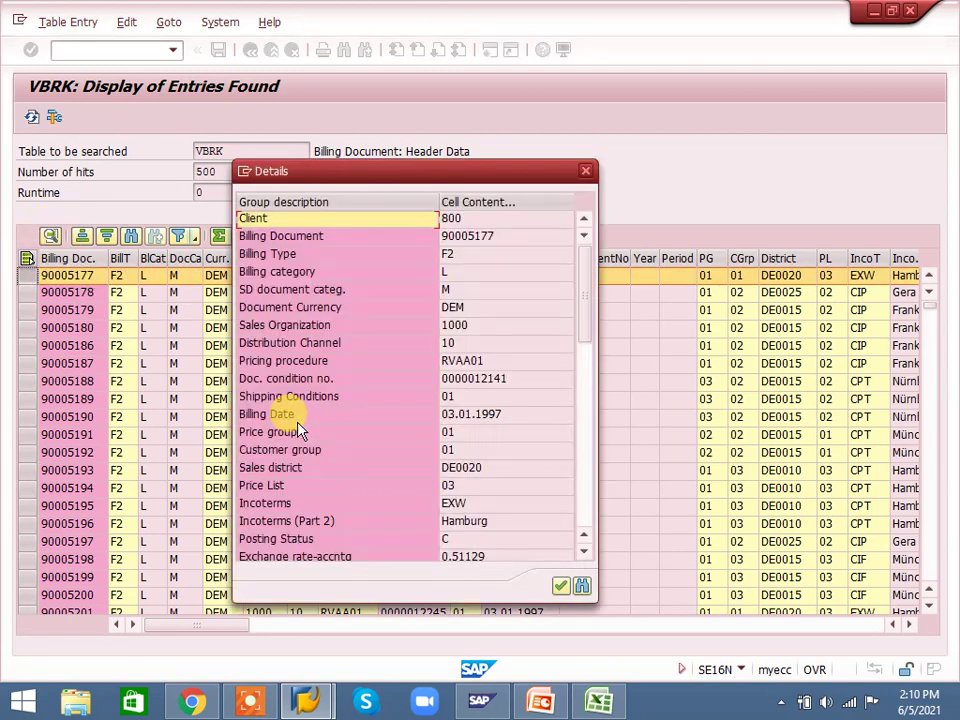
left_click_drag(586, 330, 583, 225)
left_click(584, 171)
left_click(714, 625)
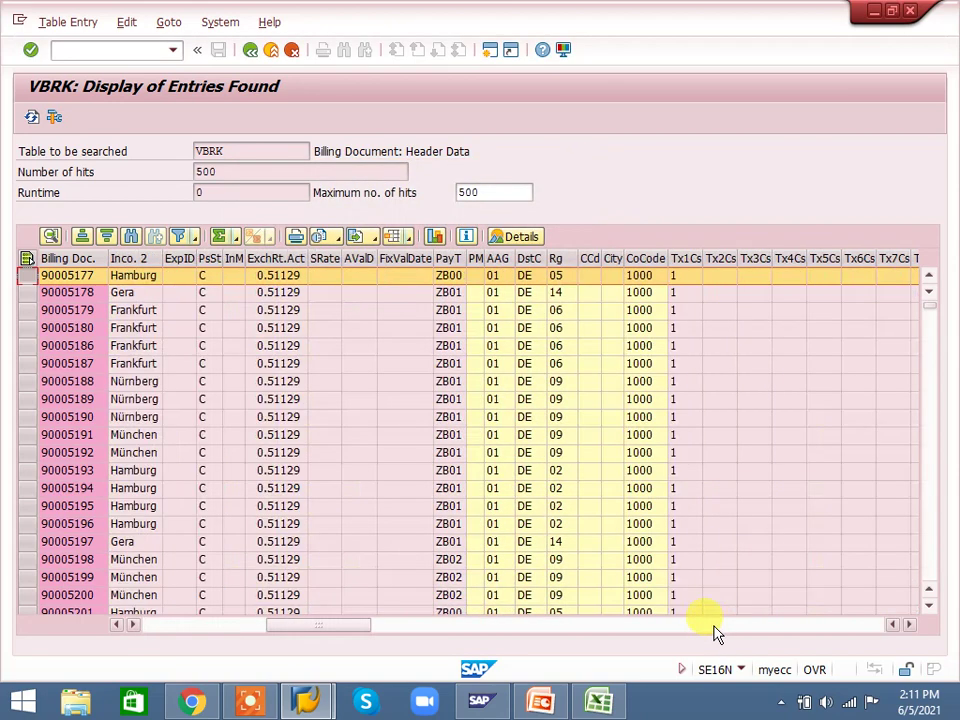
left_click(819, 627)
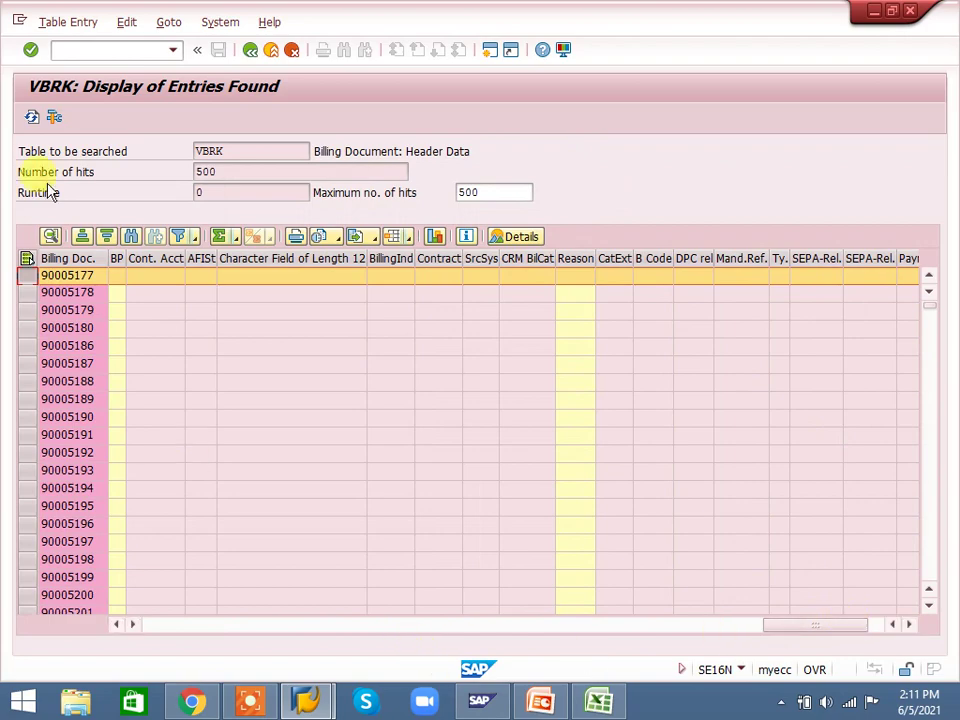
left_click(166, 628)
left_click(167, 628)
left_click(167, 628)
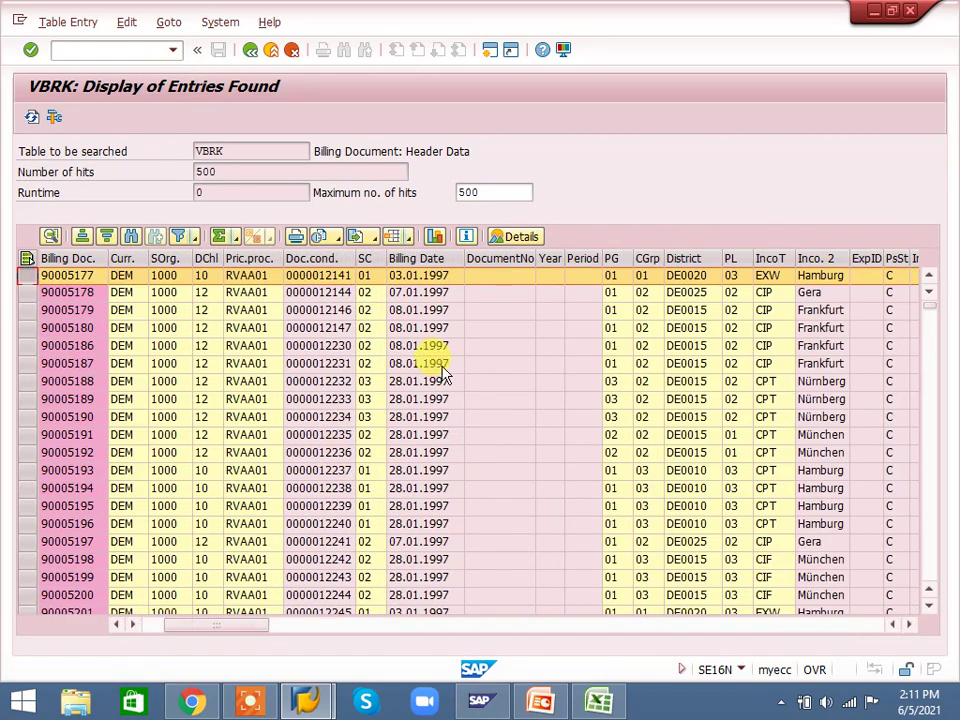
- View the detailed display of the first billing document with technical field names and unconverted values, opening it in two ways
left_click(507, 238)
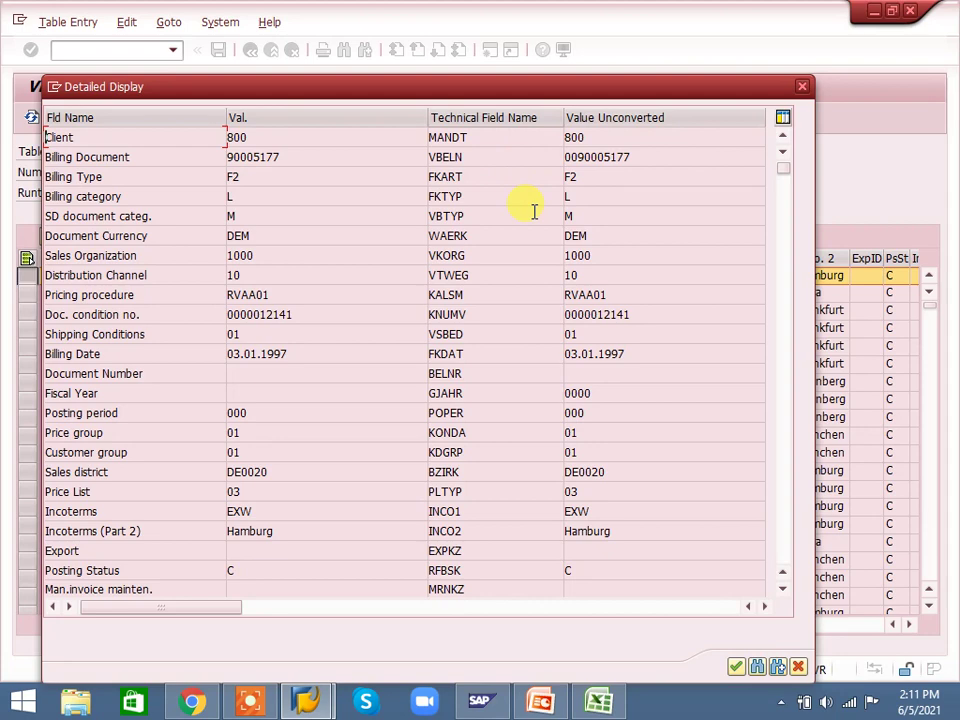
left_click(800, 88)
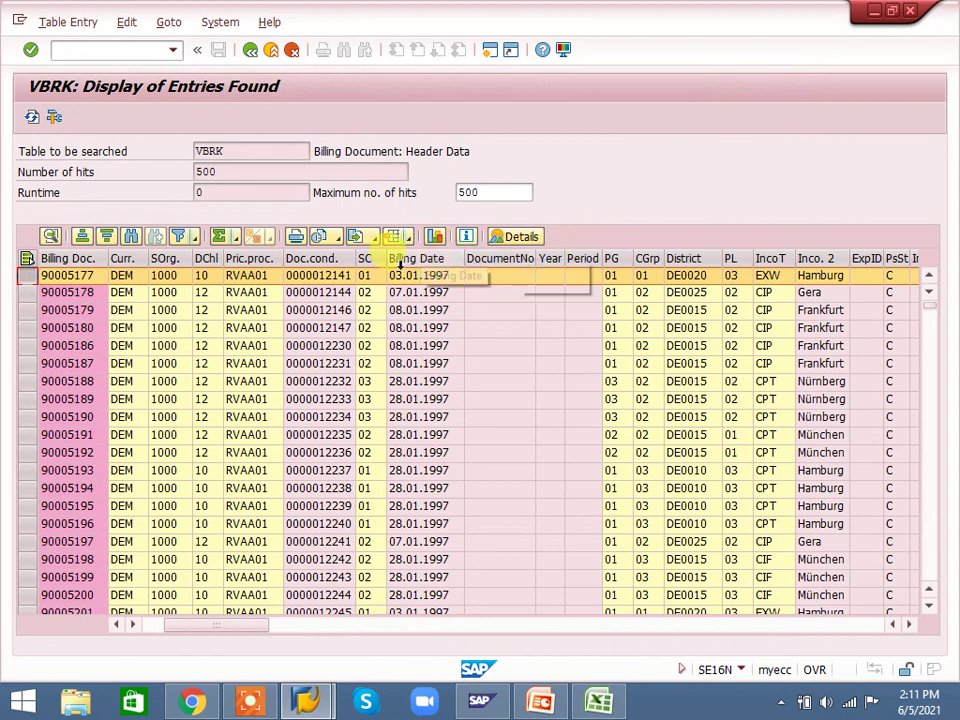
left_click(322, 276)
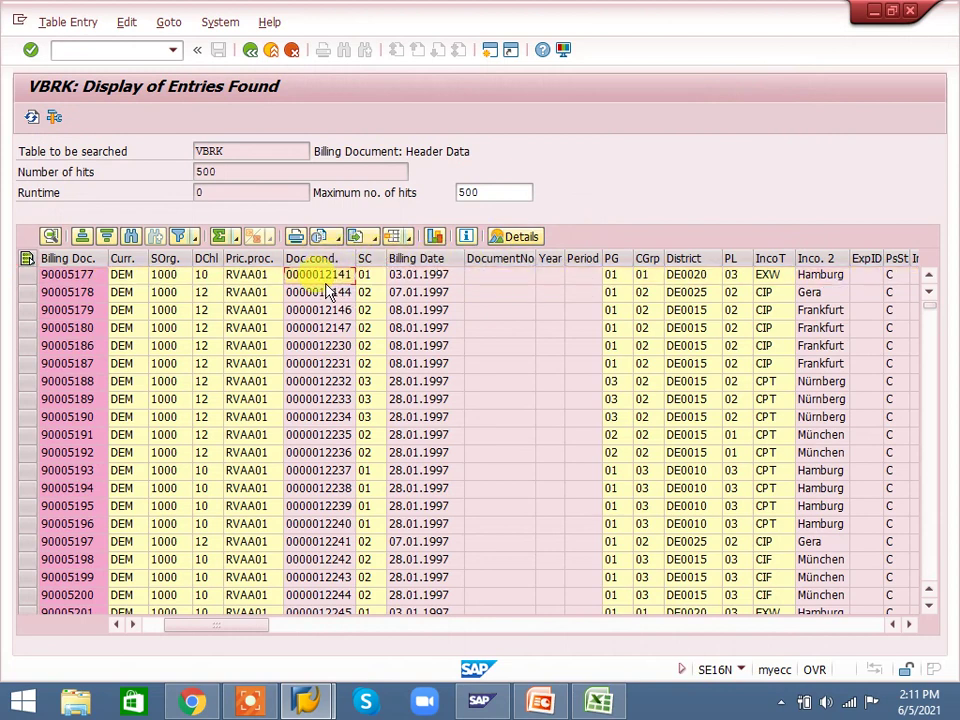
double_click(326, 283)
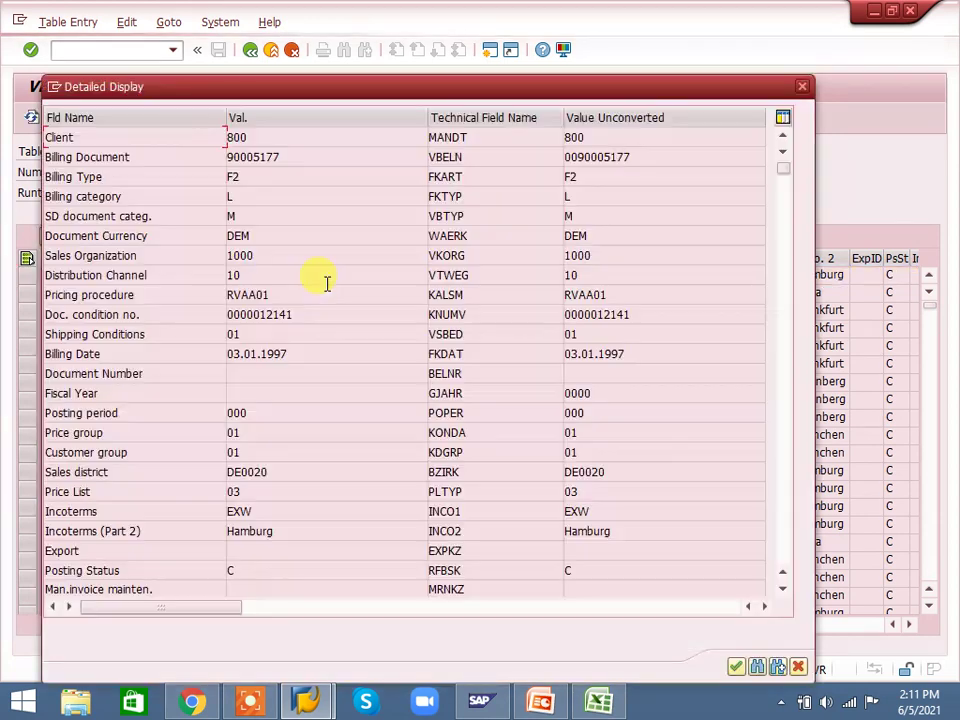
left_click(801, 87)
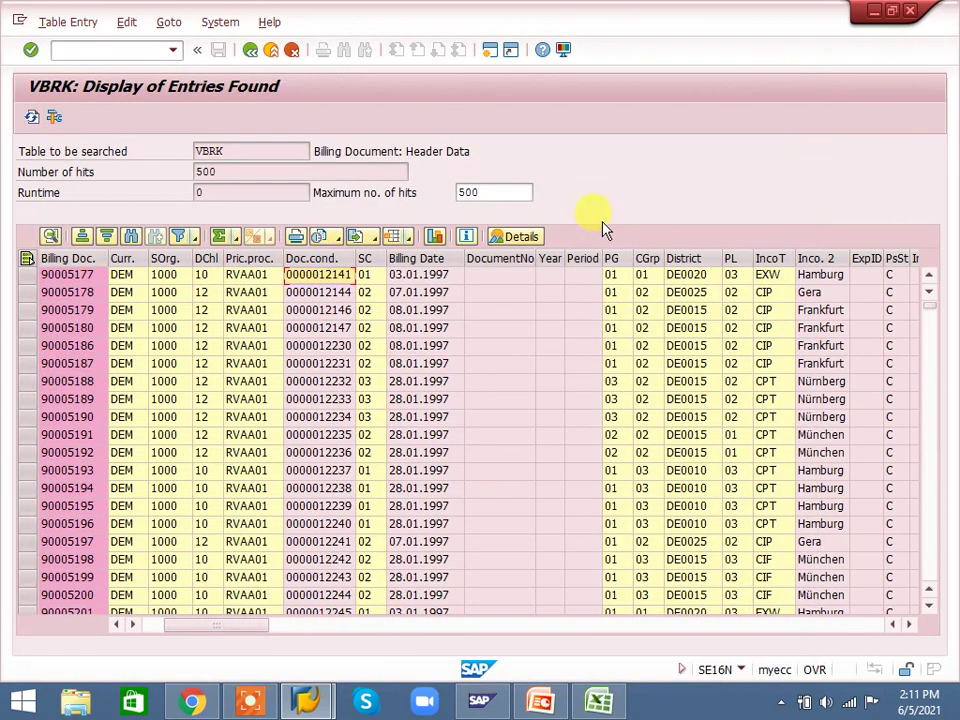
- Sort the entries by Billing Doc. in descending order, and re-sort them in ascending order
left_click(83, 258)
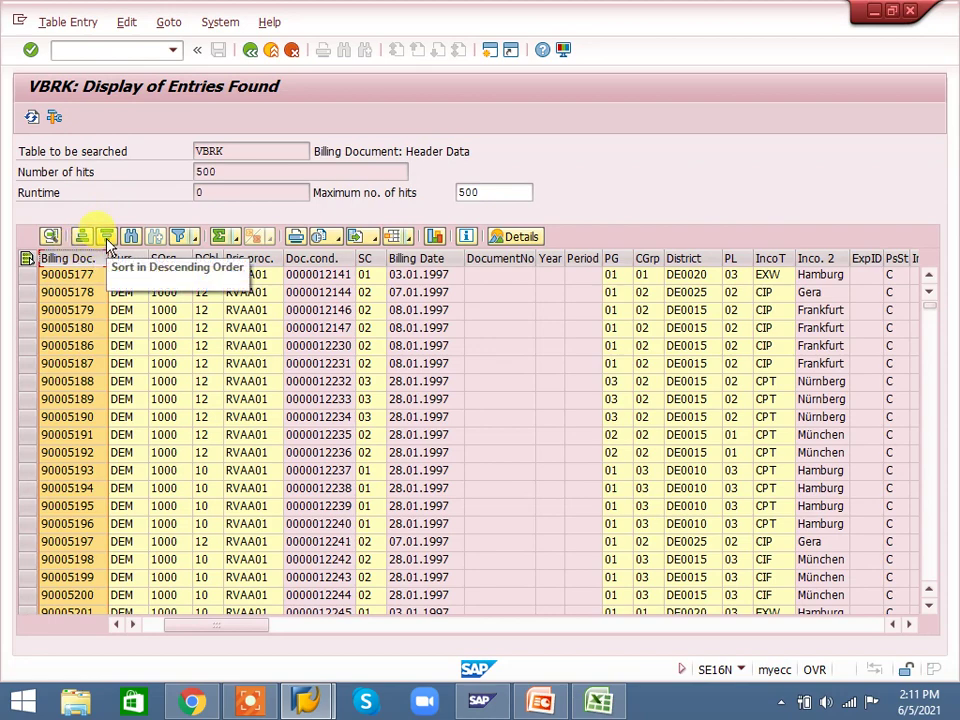
left_click(107, 246)
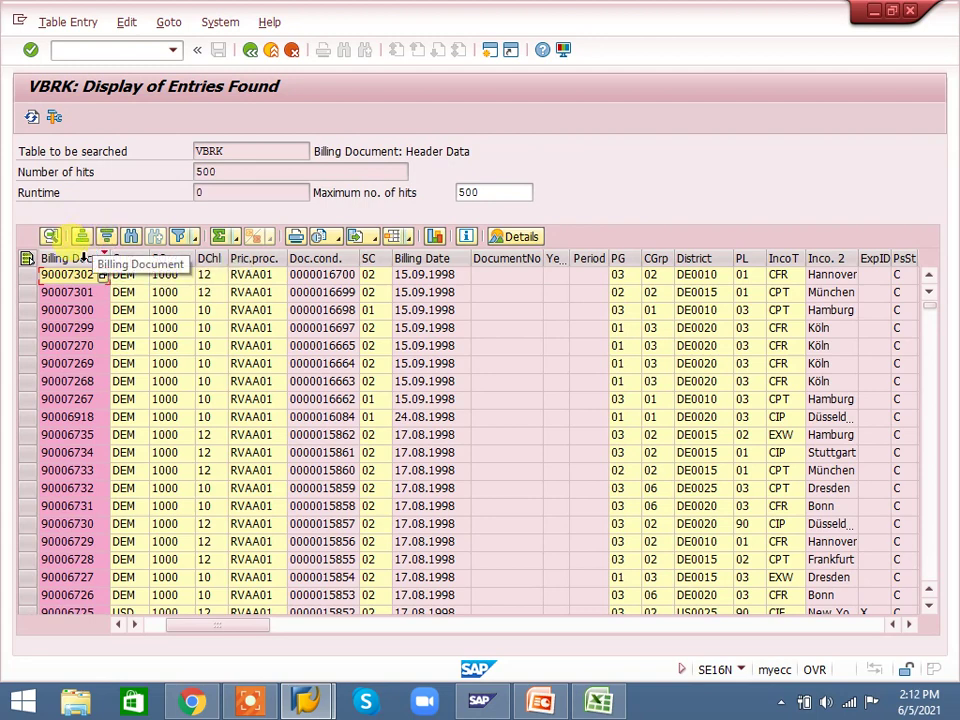
left_click(100, 257)
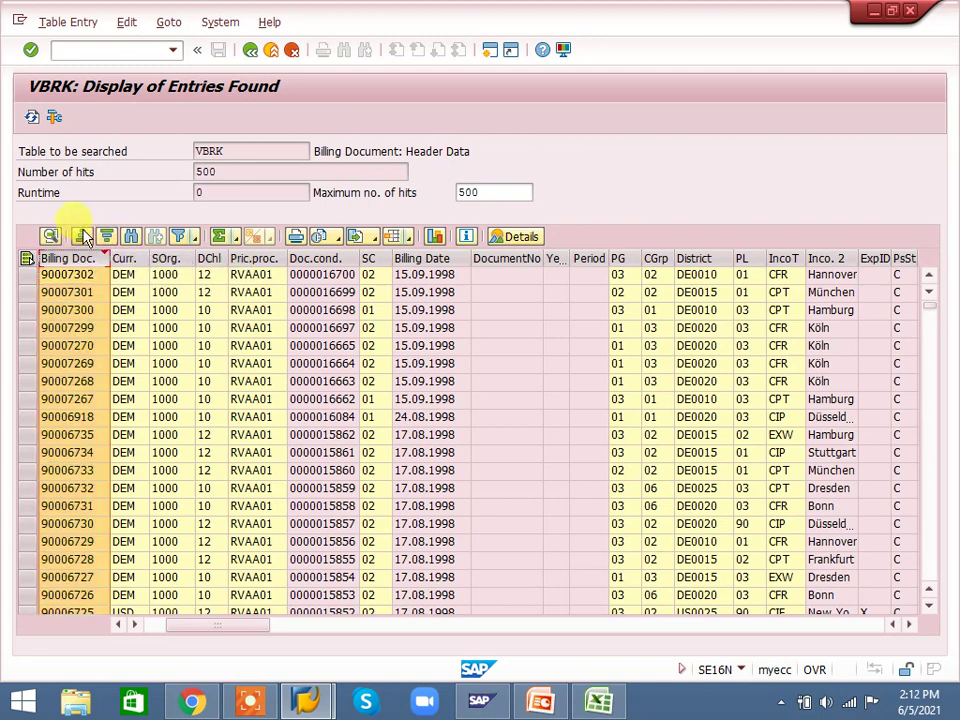
left_click(83, 236)
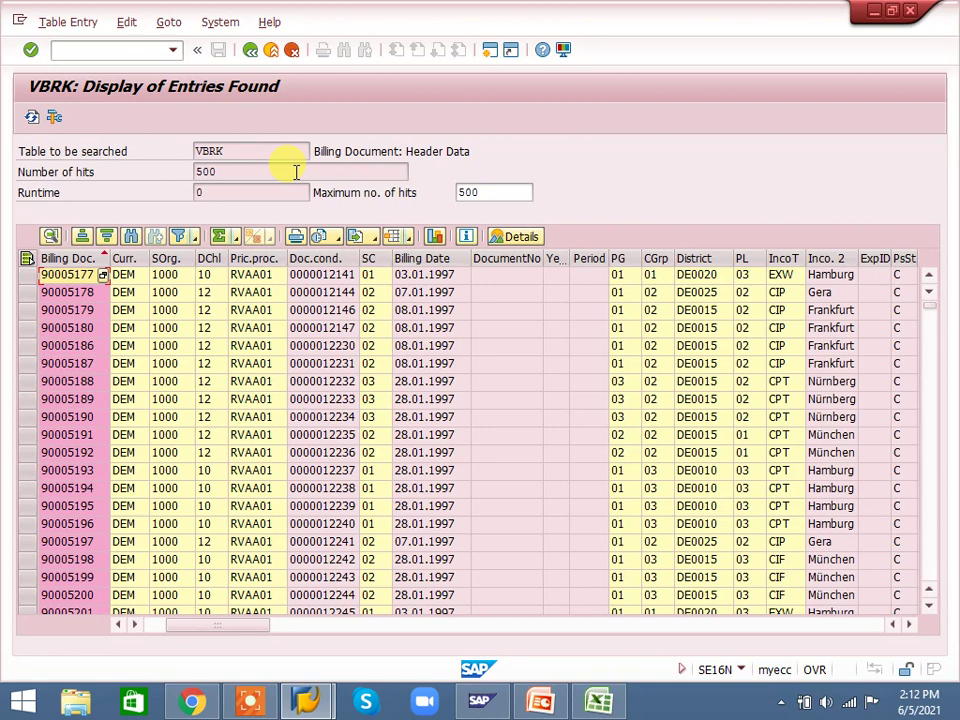
- Search the result list for cif, continue to the following hit and close the search
left_click(131, 243)
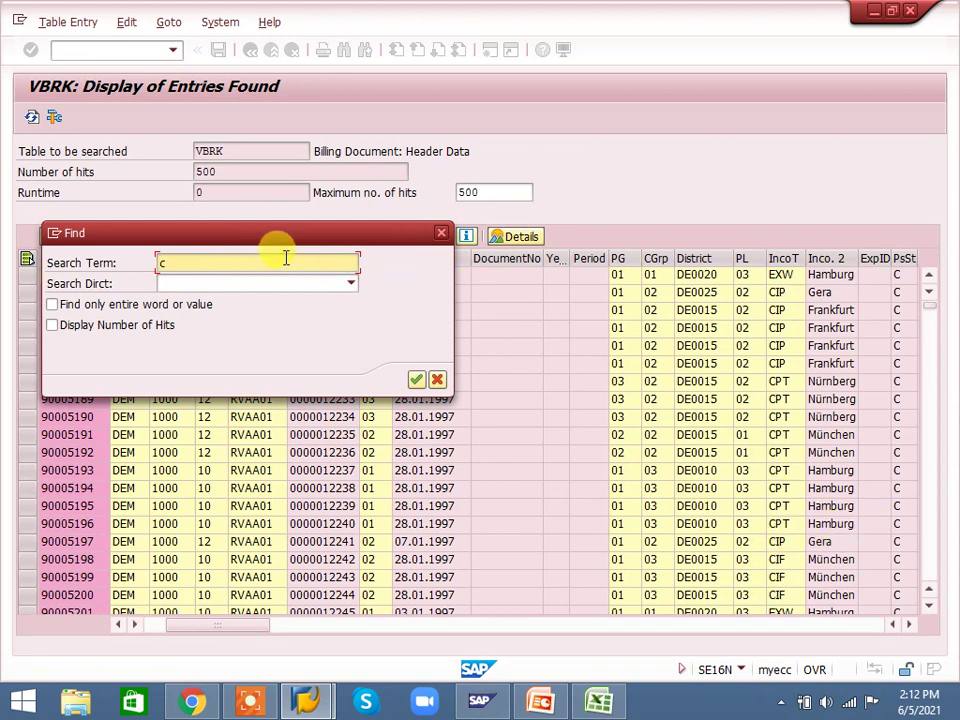
key("Return")
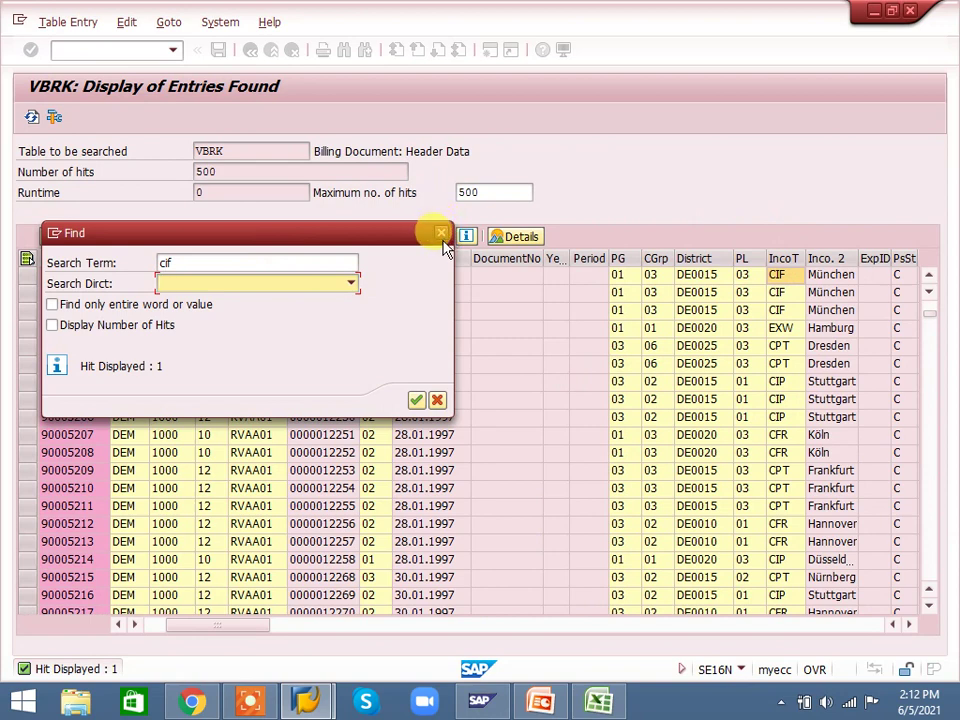
left_click(416, 400)
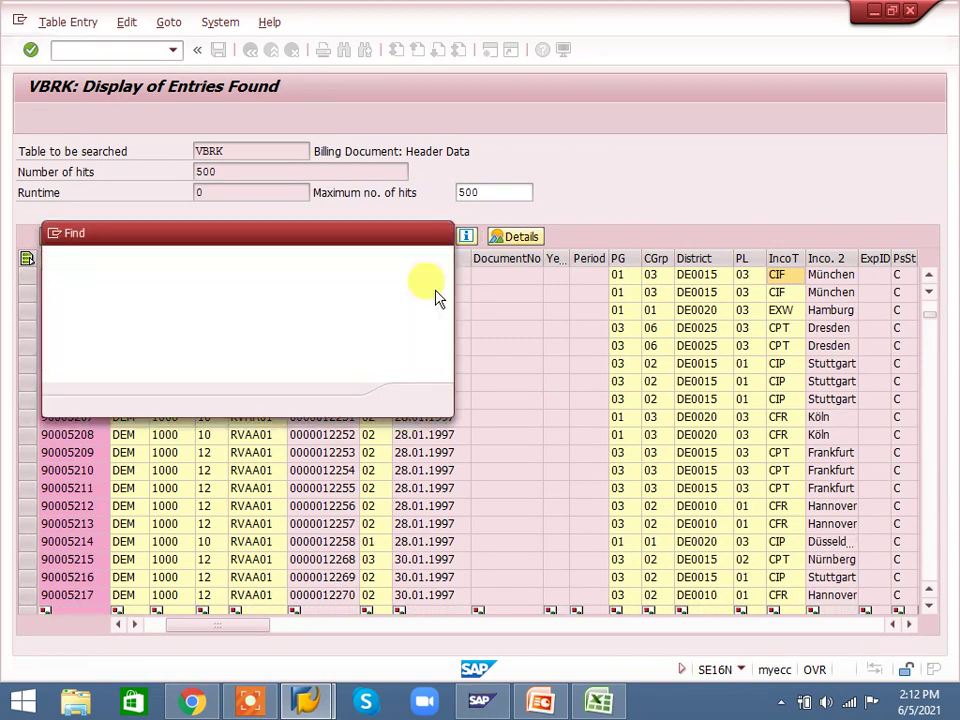
left_click(440, 236)
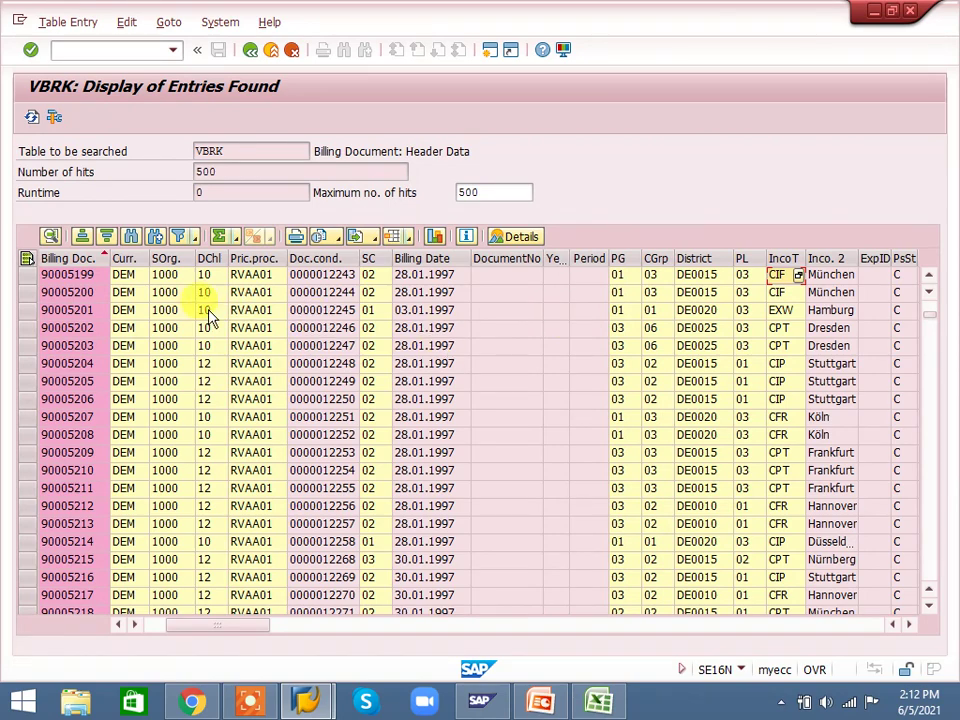
- Continue the search through the following cif hits in the result list
left_click(156, 240)
left_click(156, 240)
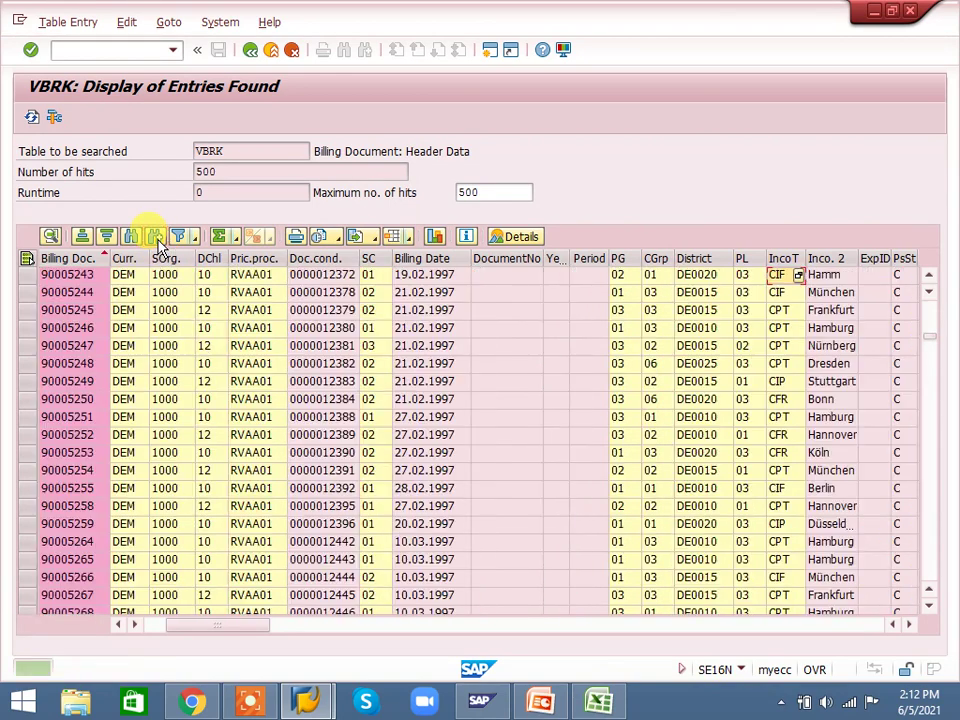
left_click(156, 240)
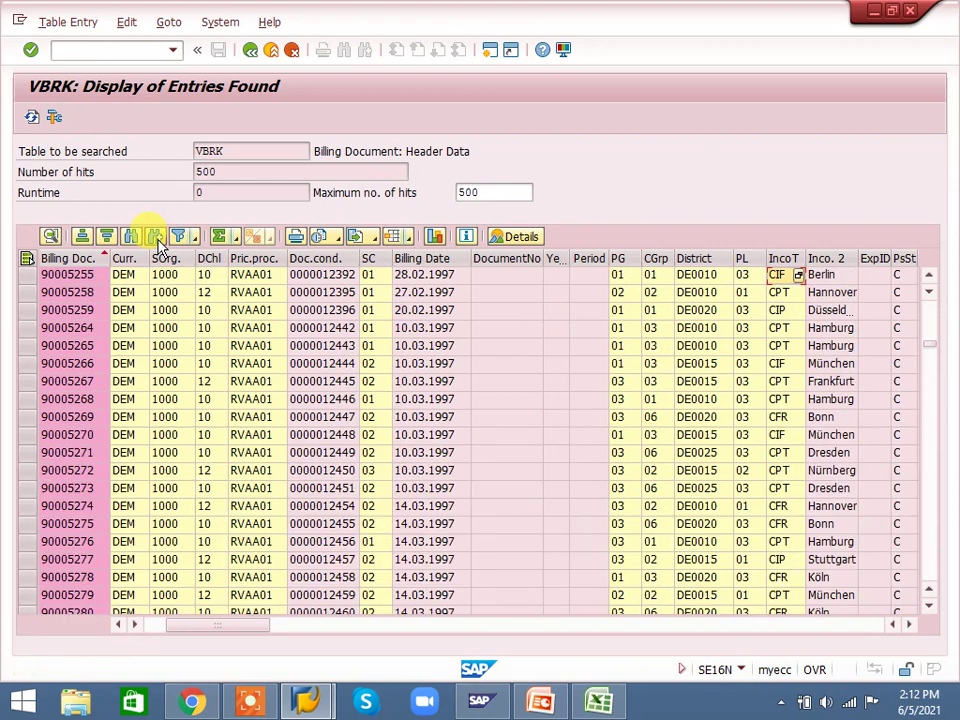
left_click(156, 240)
left_click(156, 240)
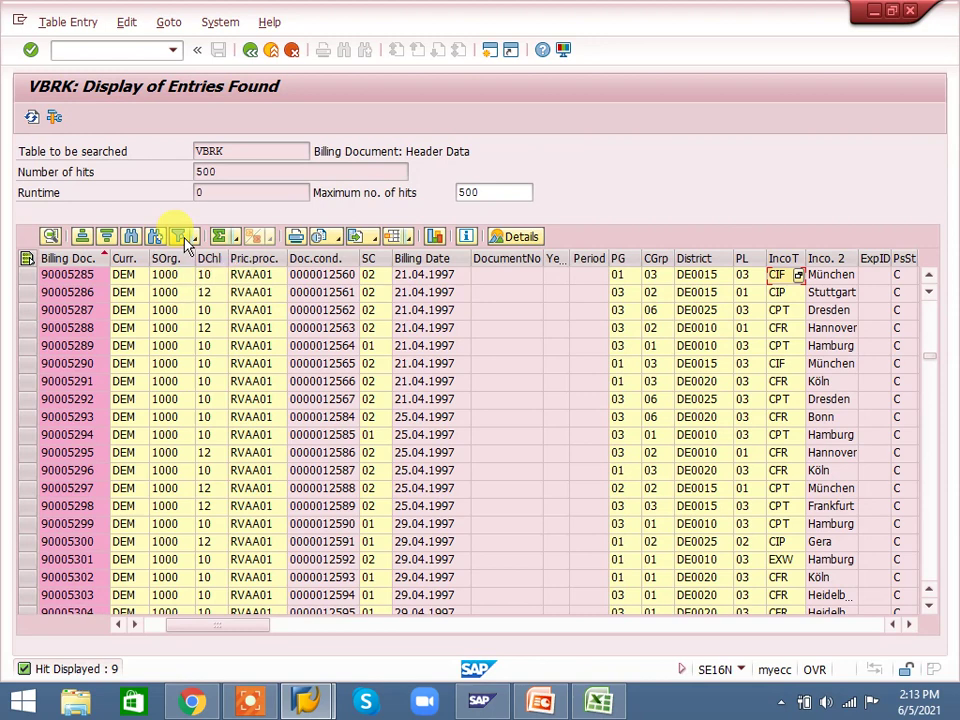
- Filter the result list by the Incoterms column to show only entries with CPT
left_click(182, 240)
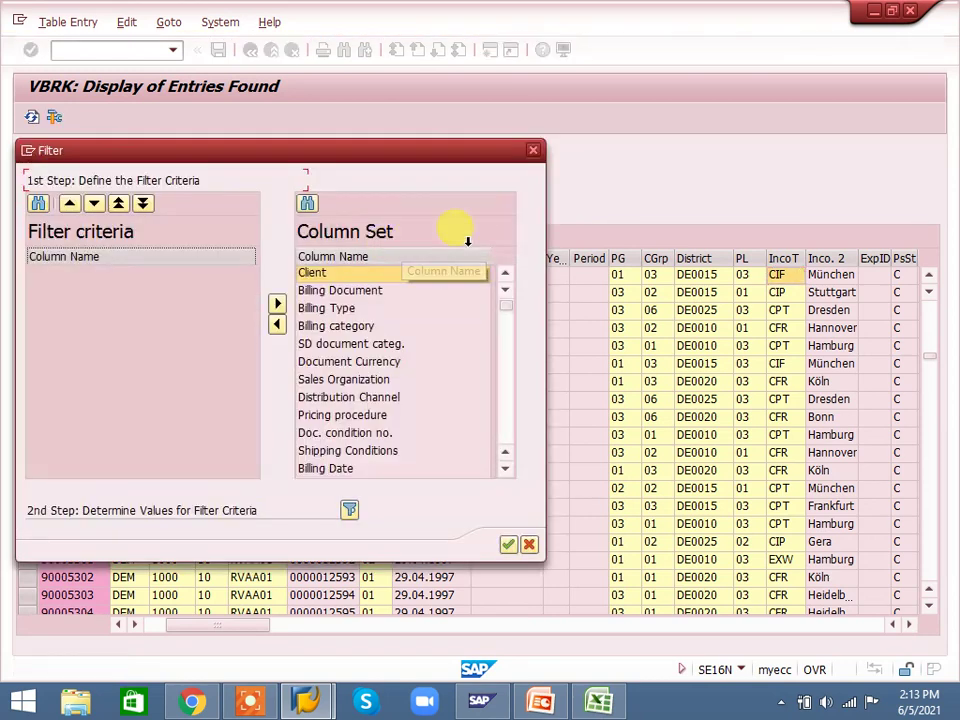
left_click(533, 150)
left_click(786, 258)
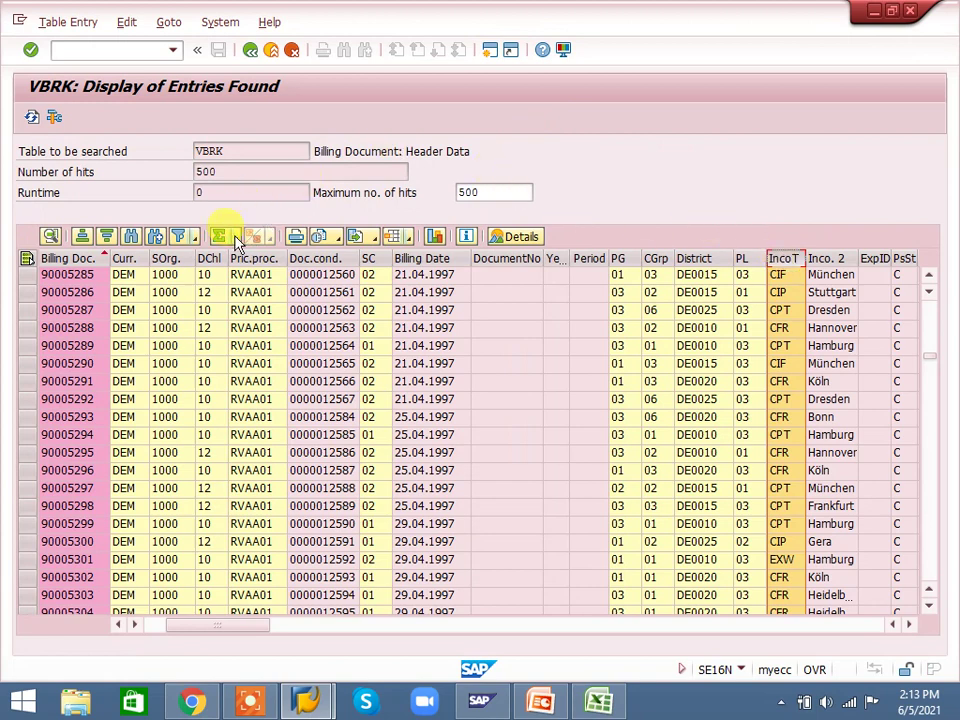
left_click(180, 238)
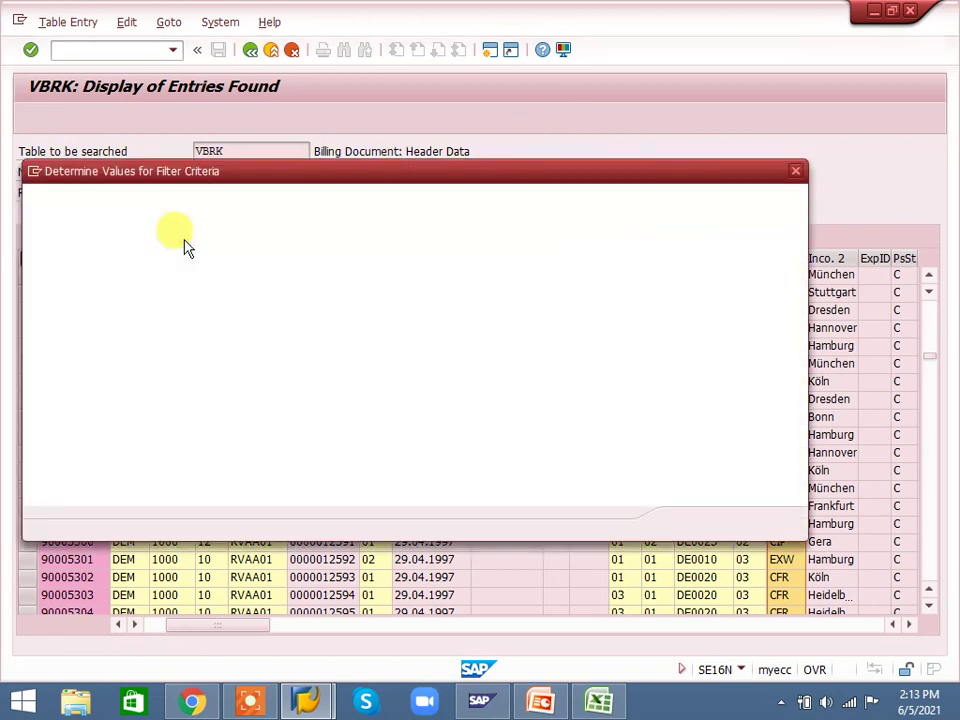
left_click(283, 221)
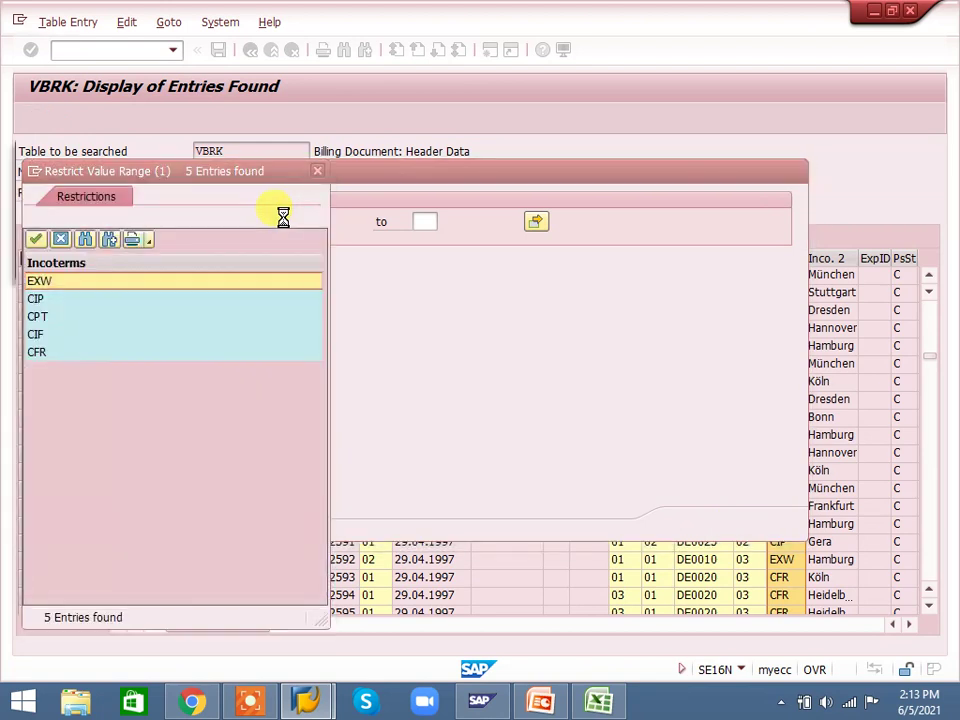
double_click(38, 318)
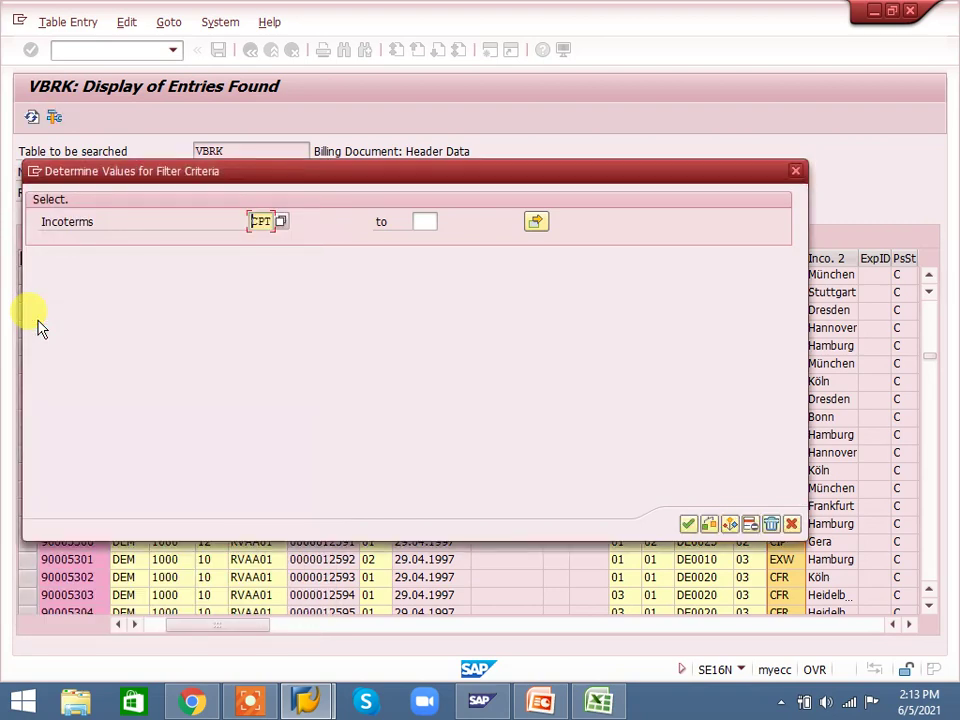
left_click(688, 524)
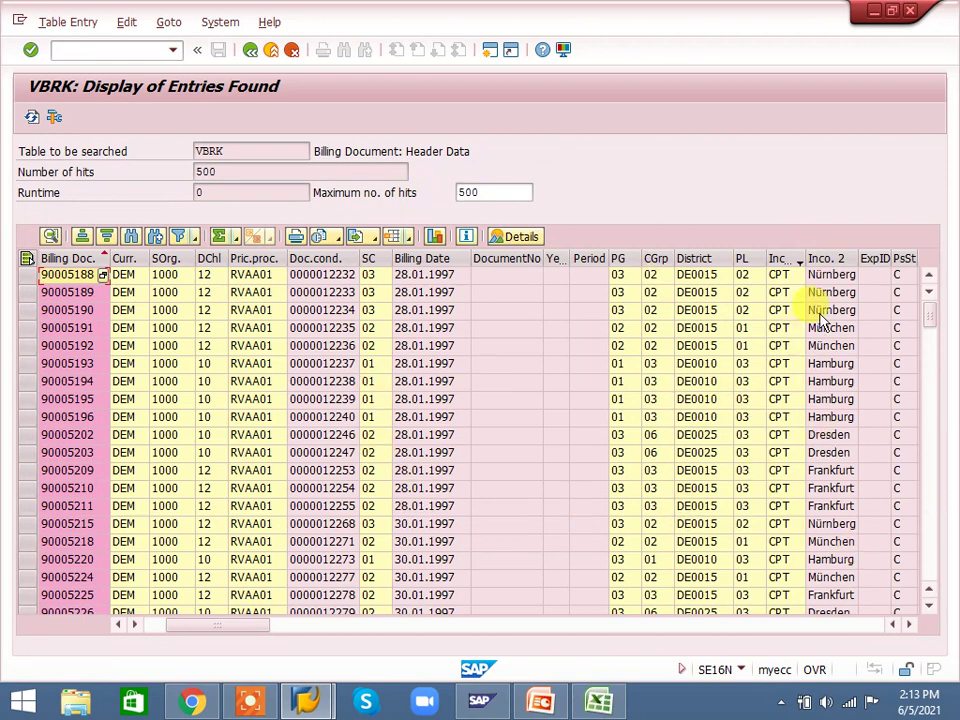
- Clear the CPT filter value from the Incoterms column and apply the empty filter
left_click(777, 257)
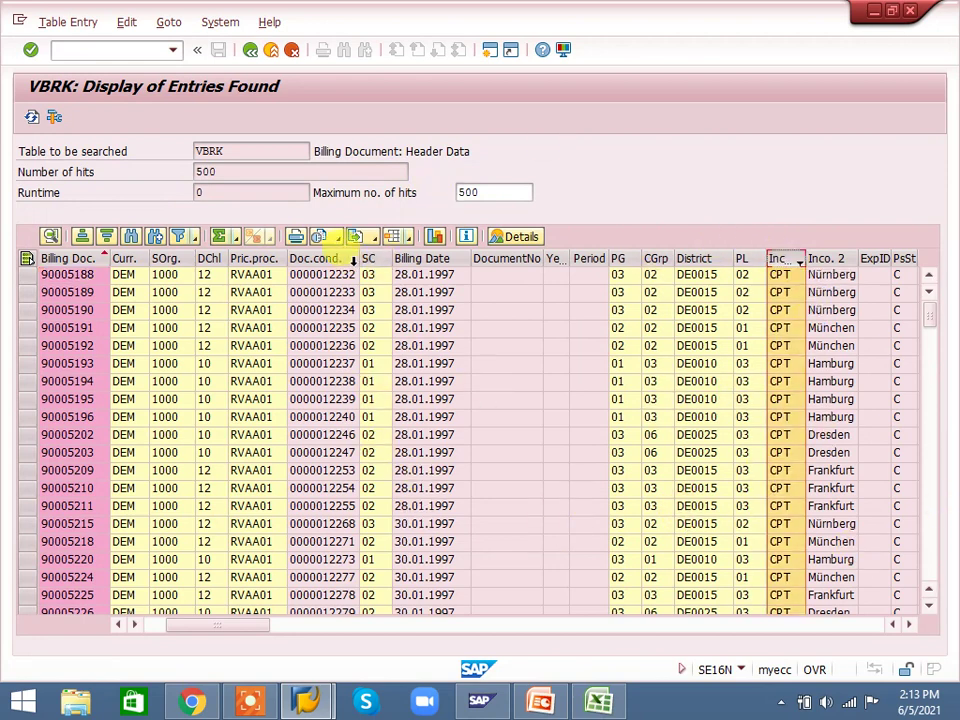
left_click(179, 236)
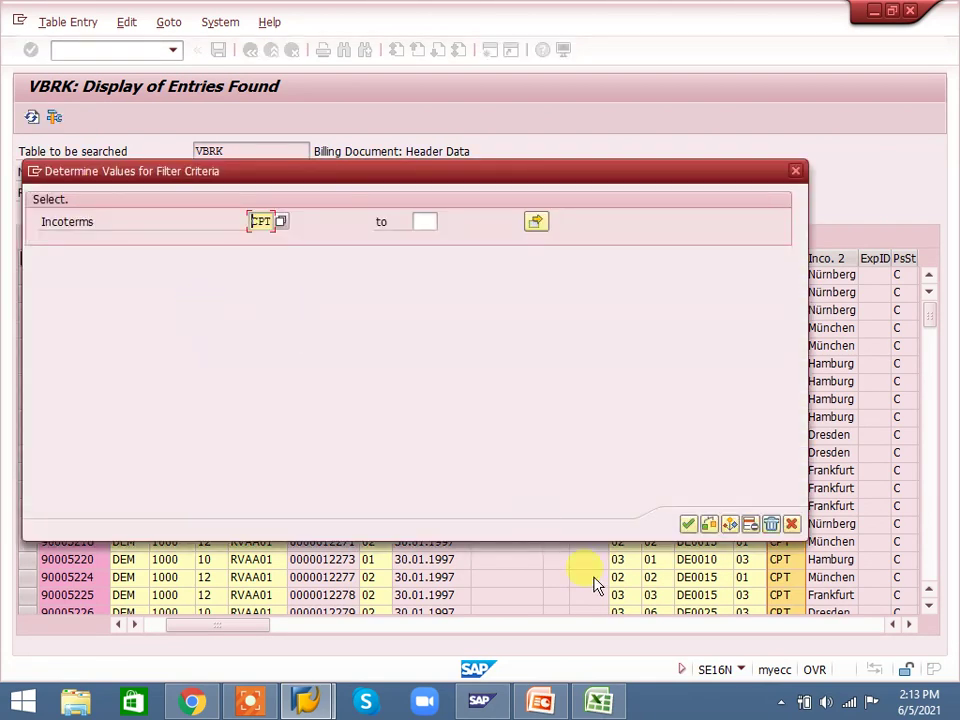
left_click(772, 527)
left_click(688, 524)
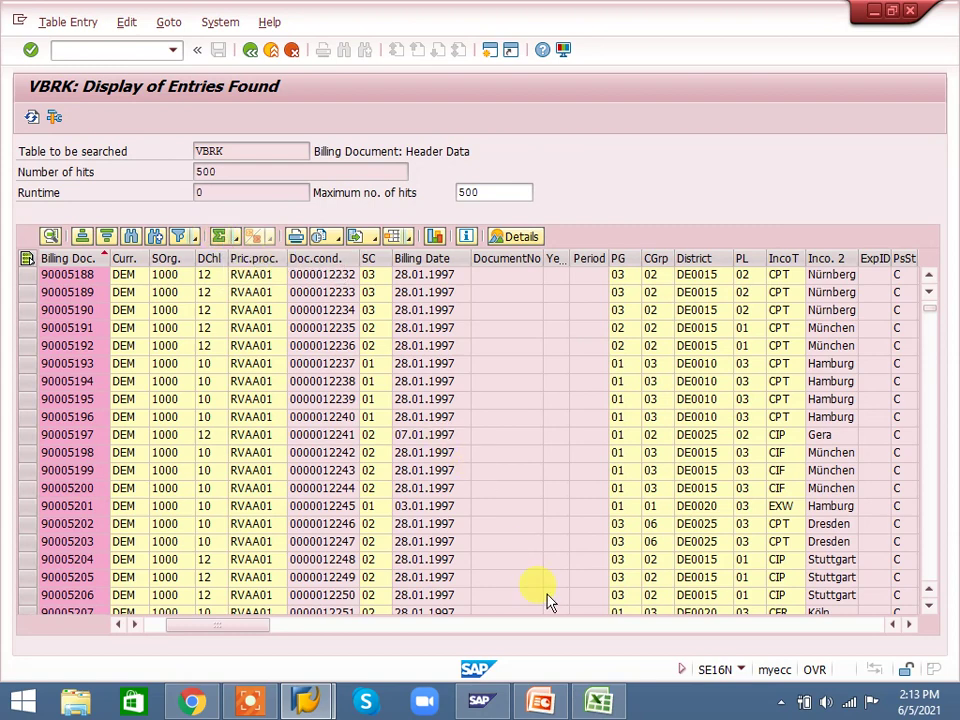
- Total the Net Value column of the results and widen it until the full amounts are readable
left_click(589, 625)
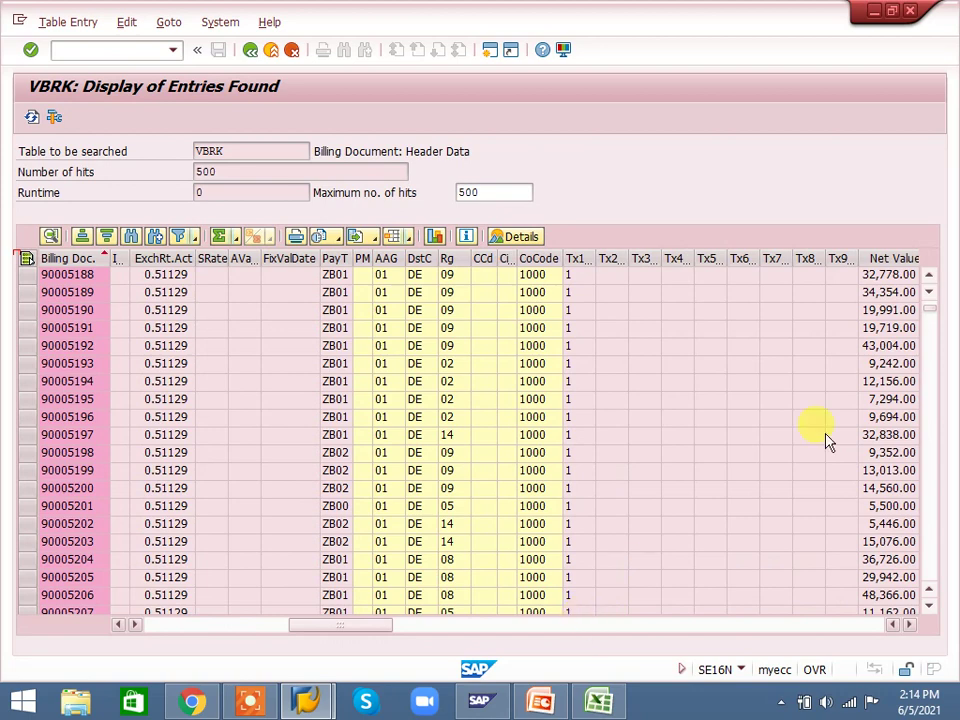
left_click(880, 258)
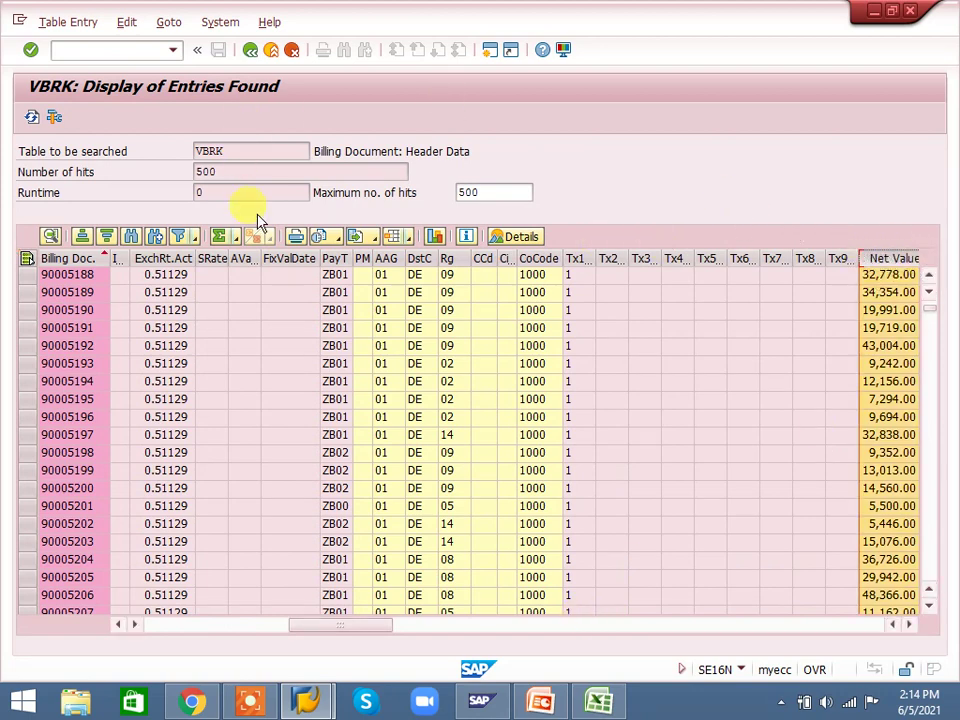
left_click(909, 626)
left_click(909, 626)
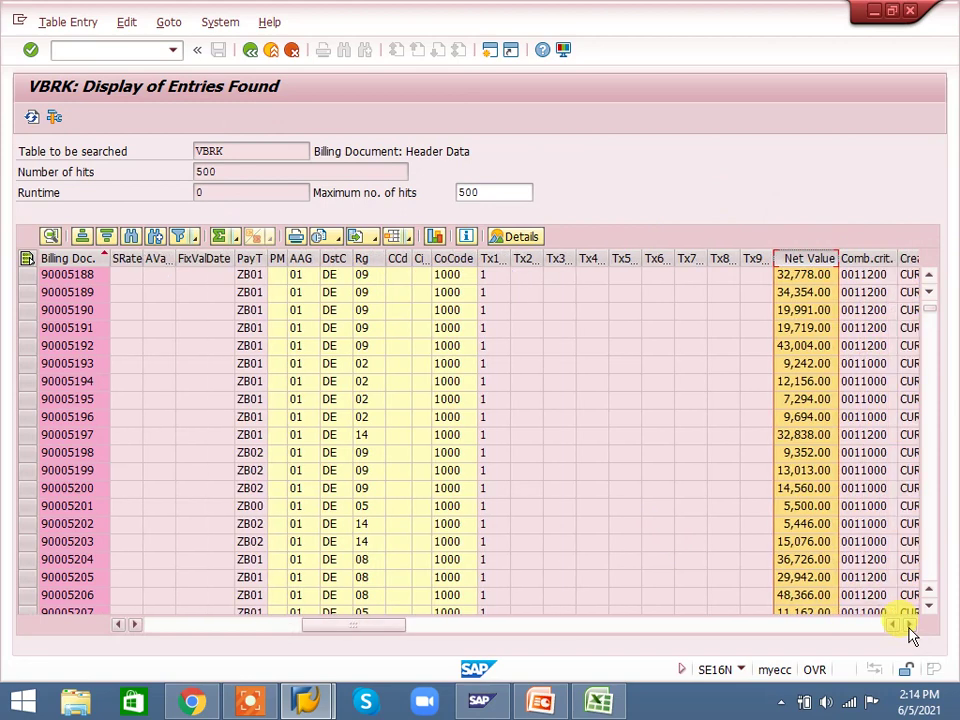
left_click(218, 236)
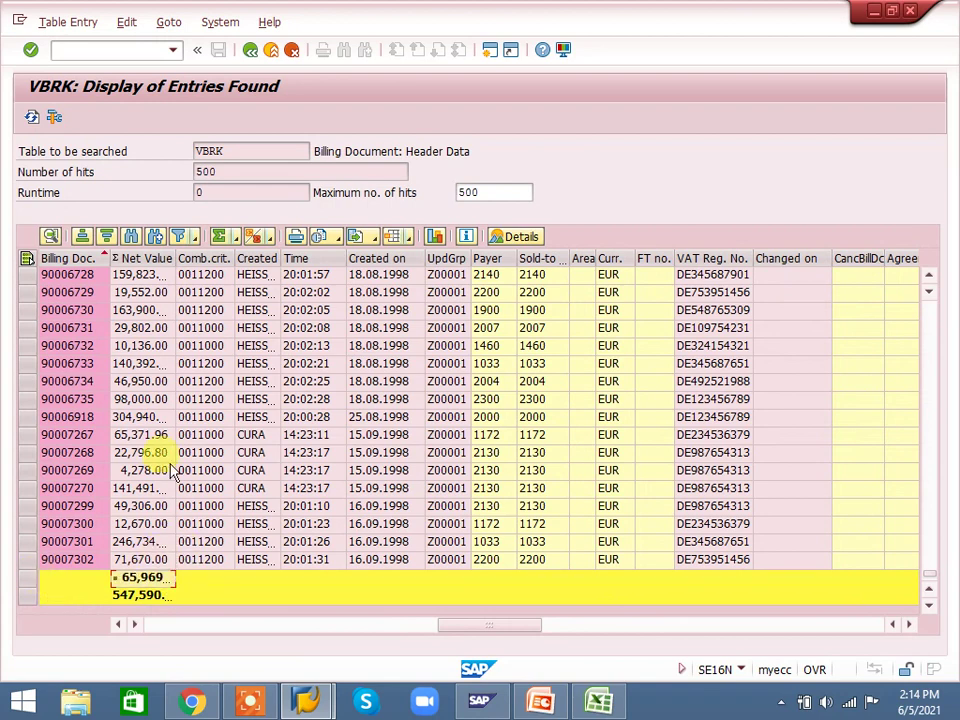
left_click_drag(176, 256, 216, 259)
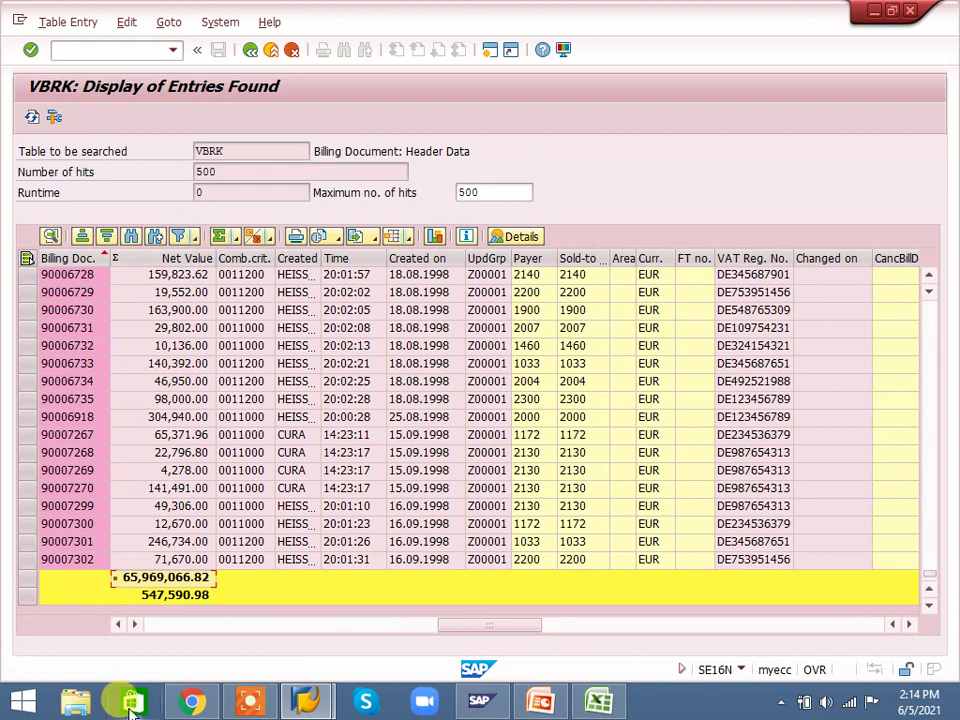
left_click_drag(473, 628, 425, 636)
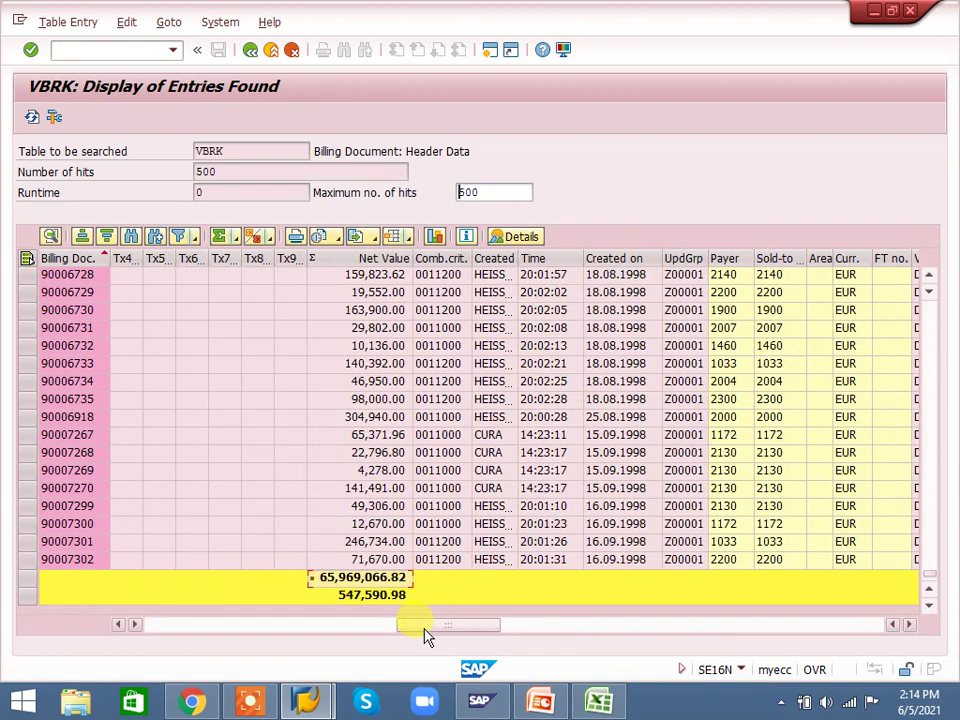
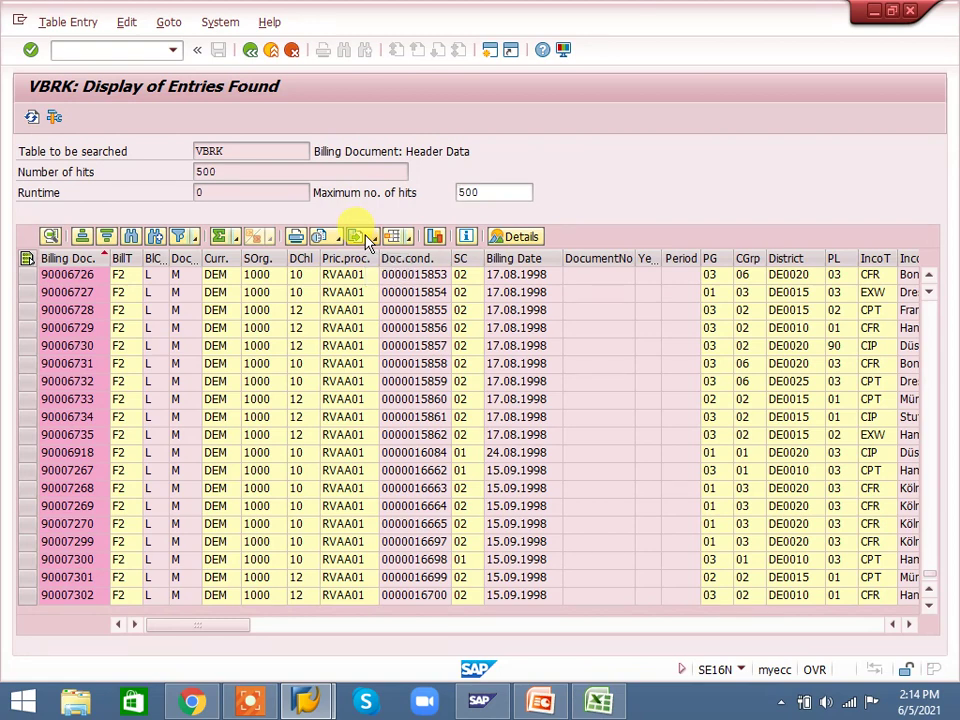
- Export the results as a spreadsheet in 10 Excel (in Office 2007 XLSX Format), saved on the Desktop as 567
left_click(366, 241)
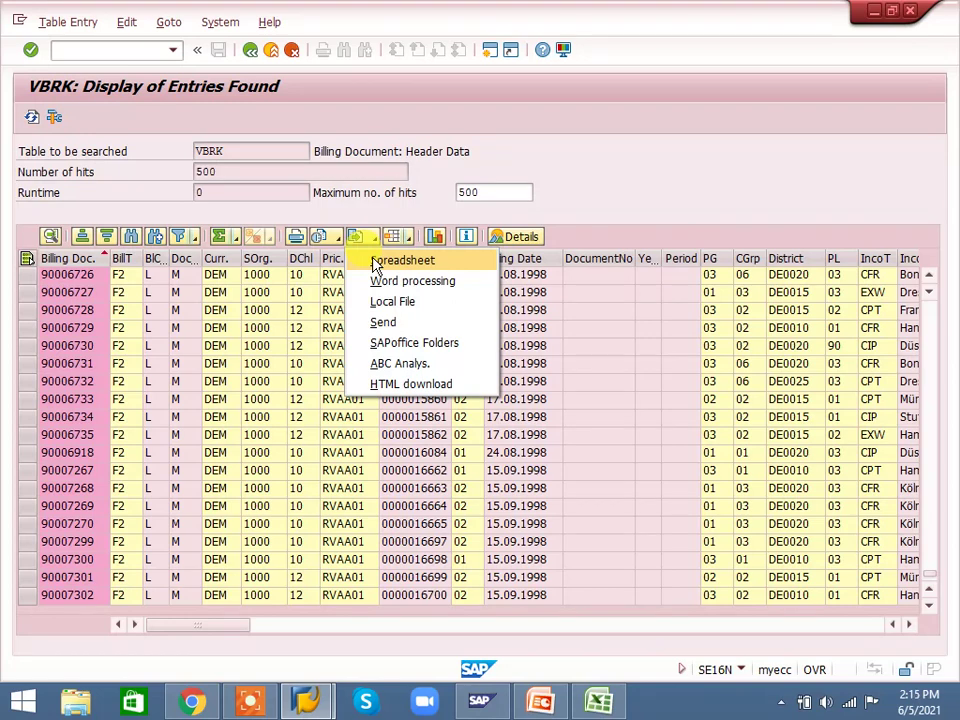
left_click(375, 262)
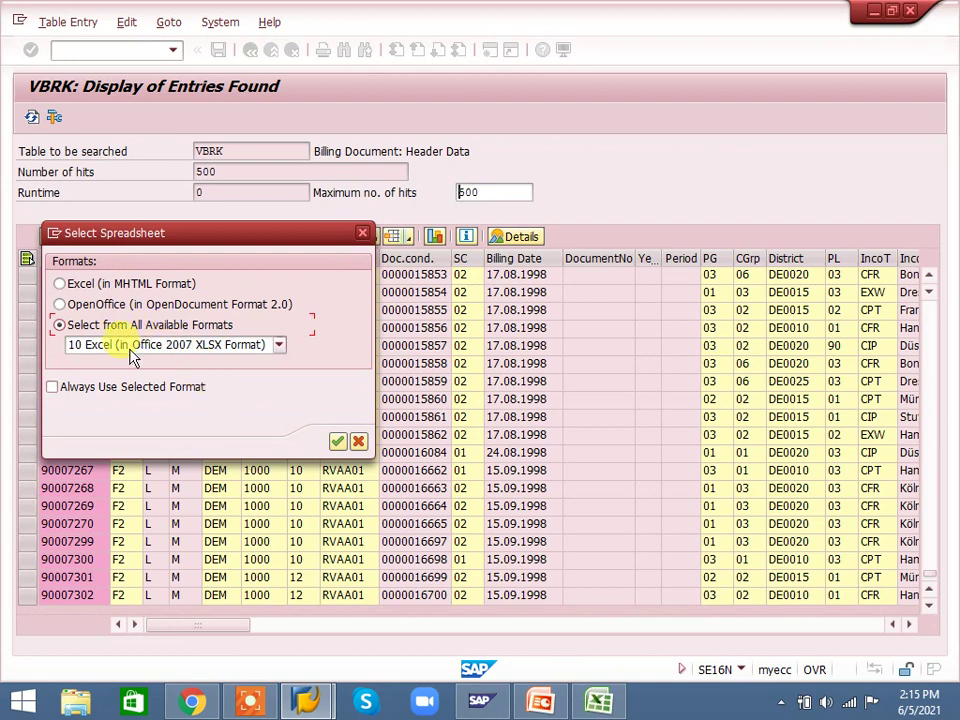
left_click(338, 441)
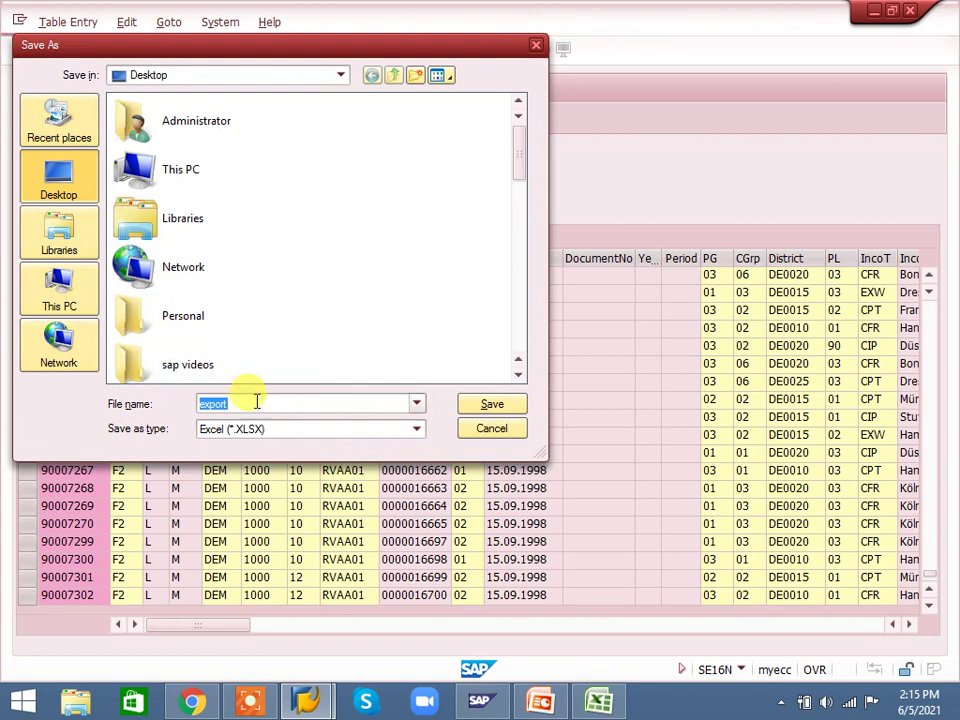
type("567")
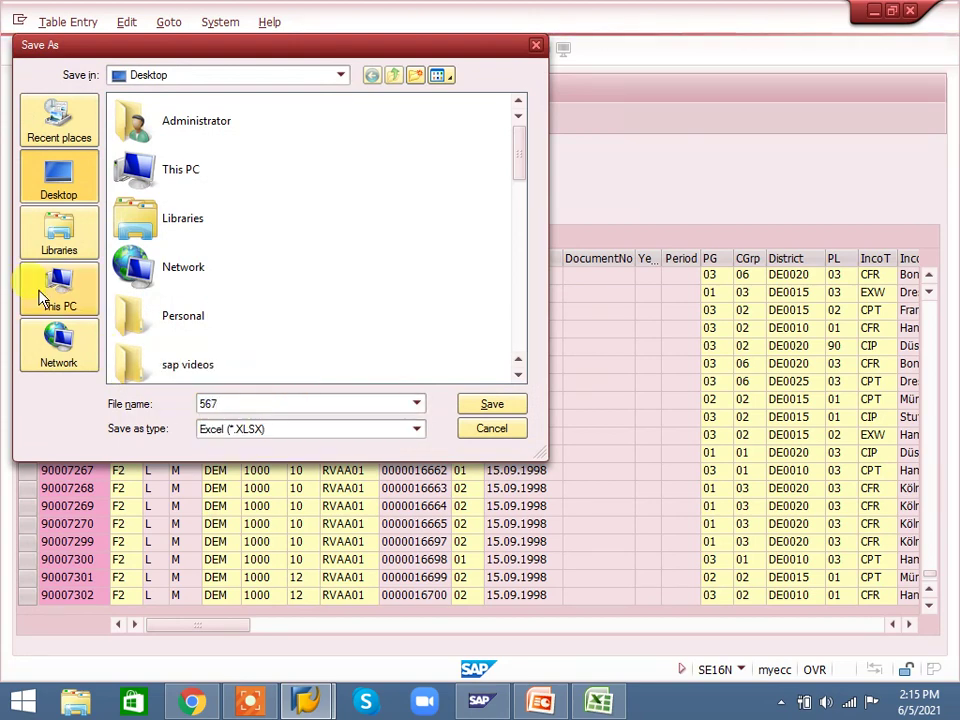
left_click(43, 188)
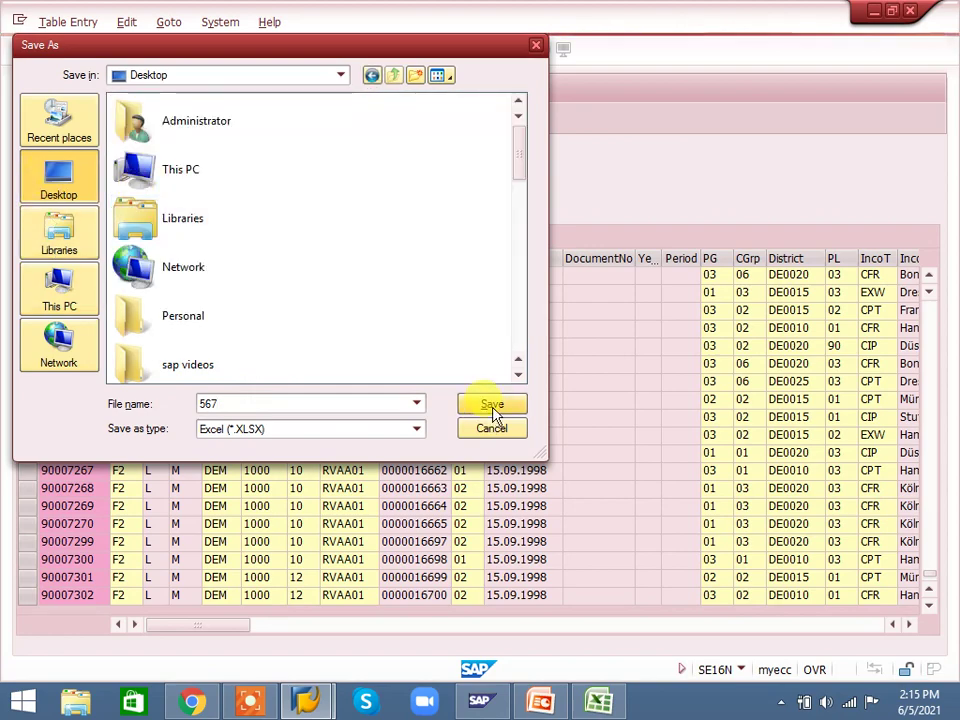
left_click(492, 406)
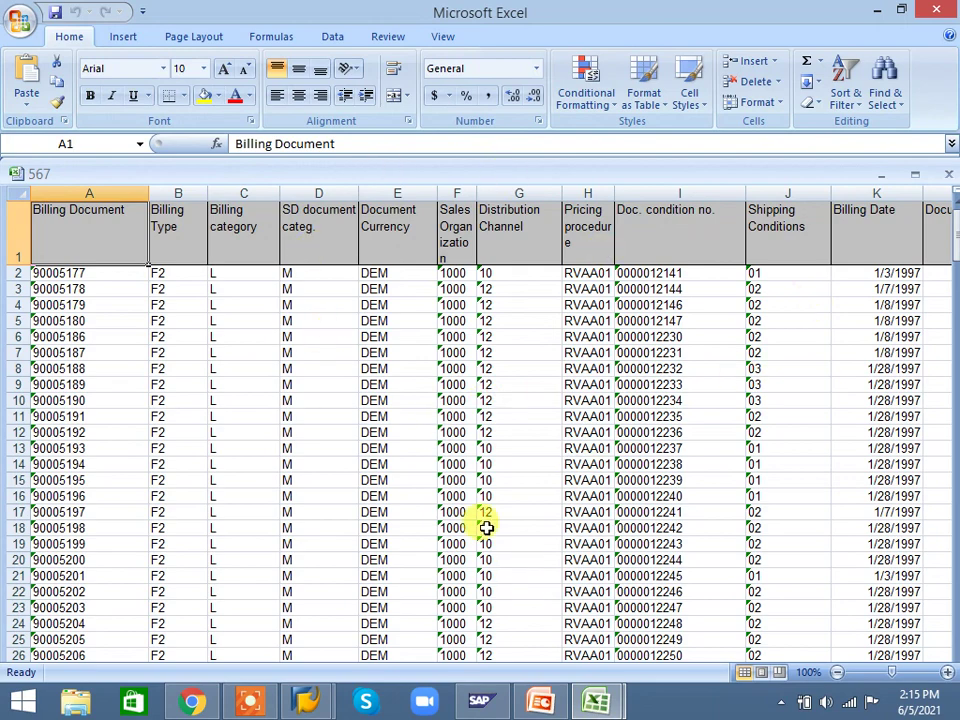
- Check the desktop for the exported file 567 and switch back to the VBRK results in SAP
key("super+d")
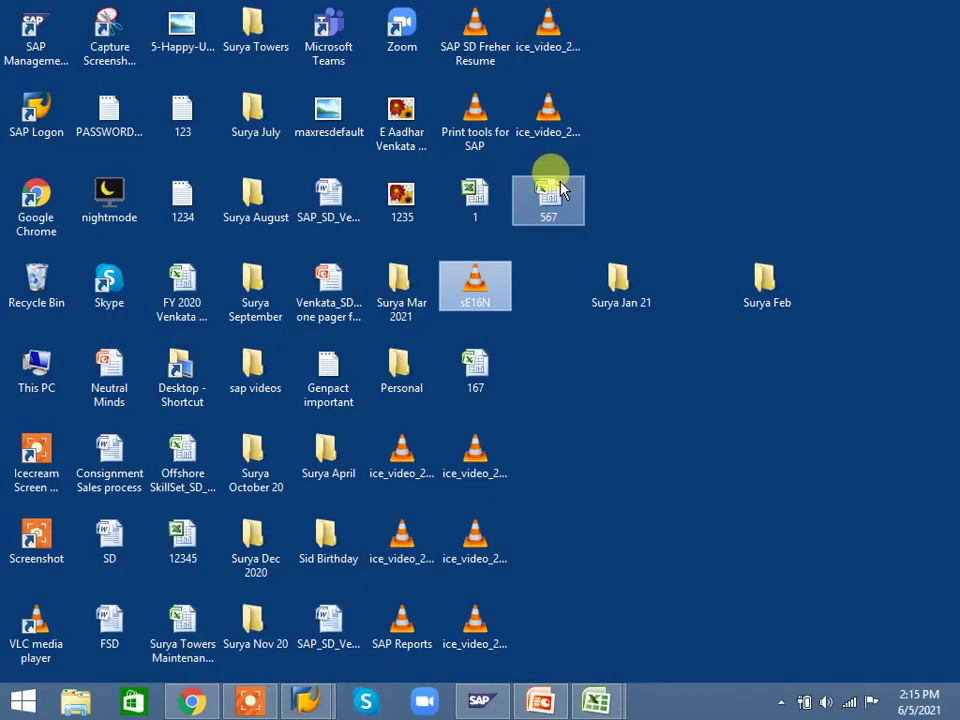
left_click(556, 192)
key("super+d")
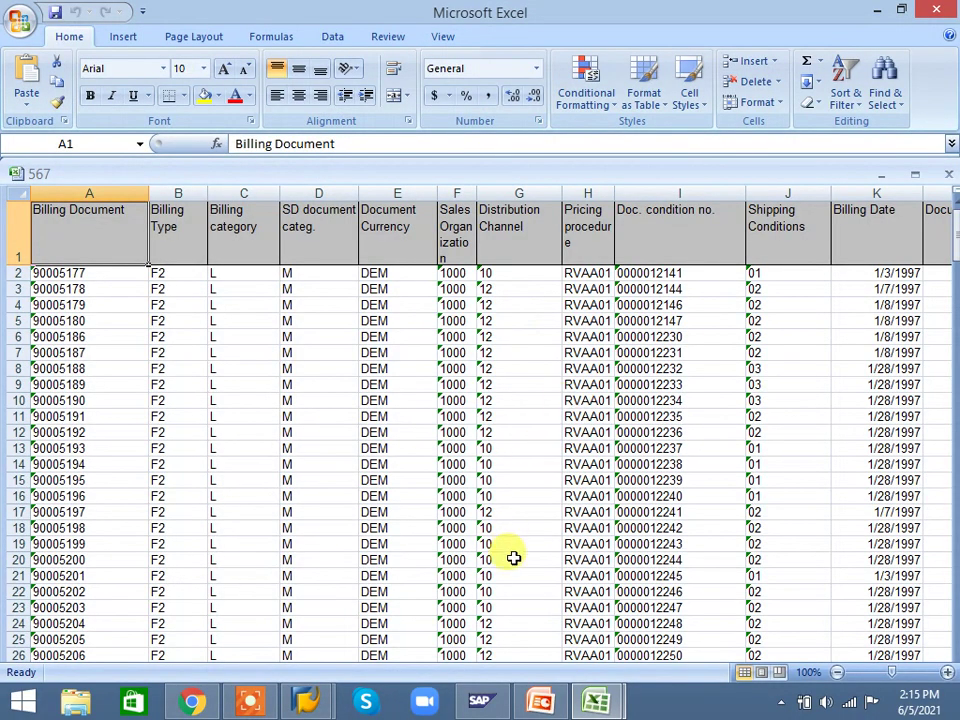
mouse_move(307, 700)
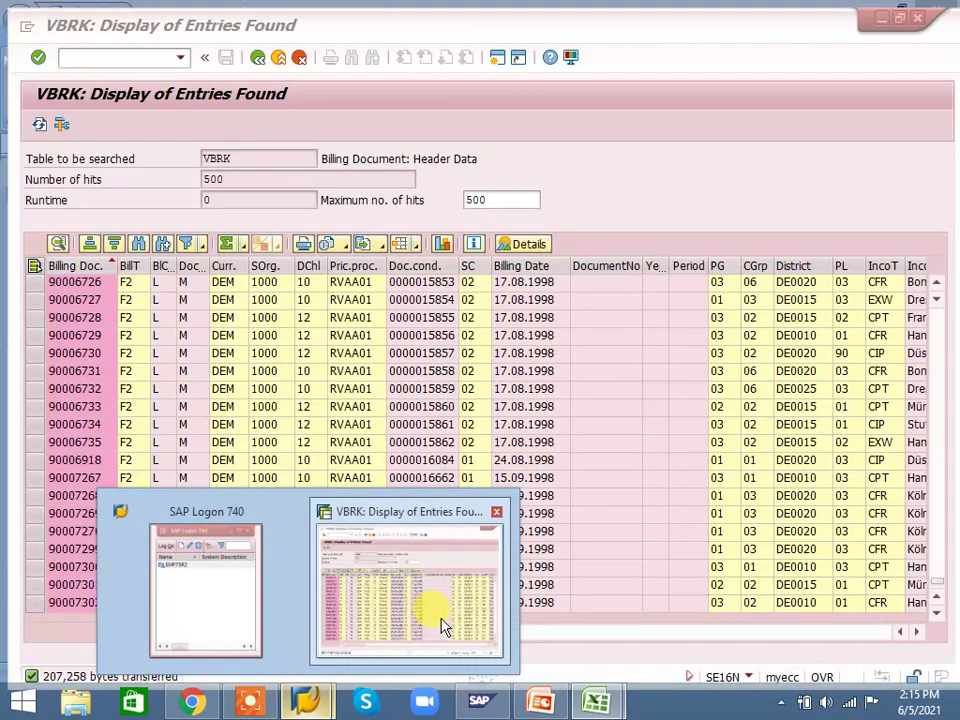
left_click(432, 634)
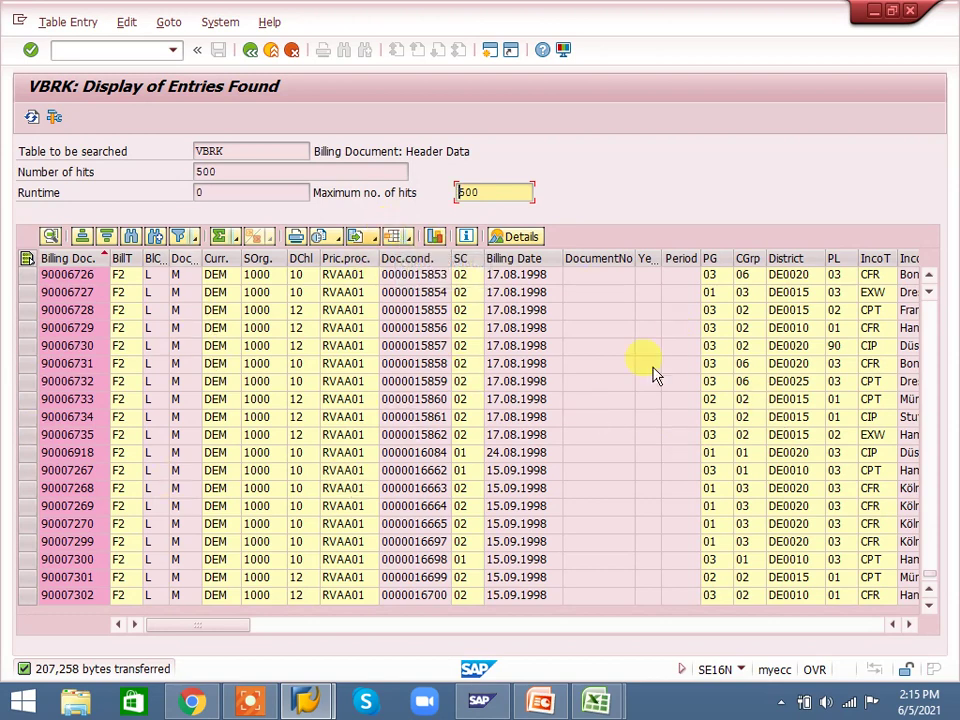
- Return to the selection criteria, set the Billing Type To value to S1 and determine the number of entries
left_click(407, 240)
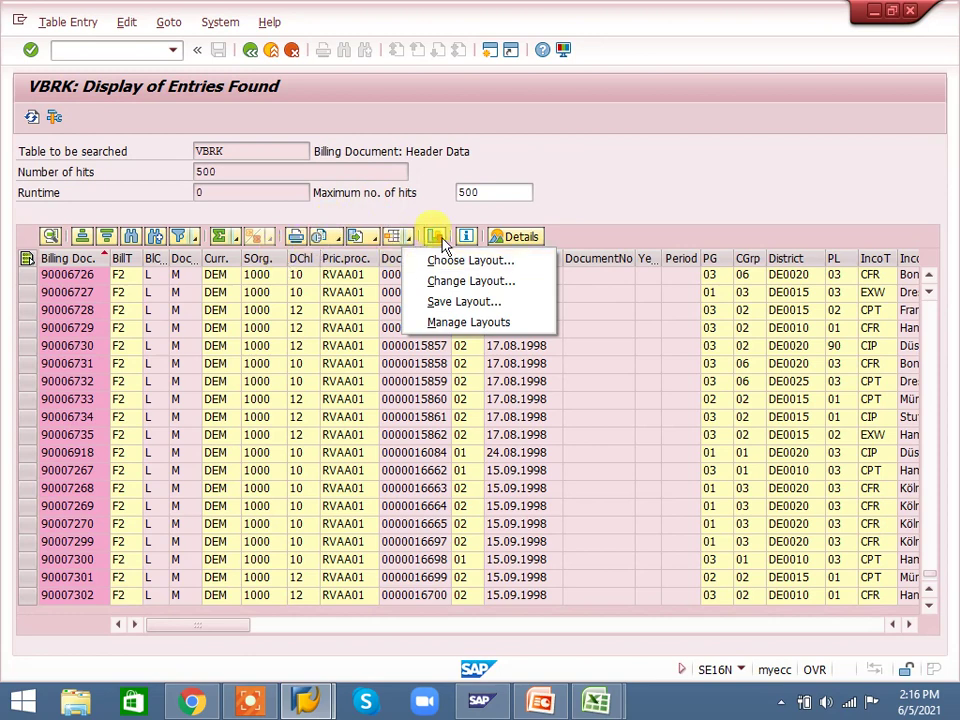
left_click(251, 55)
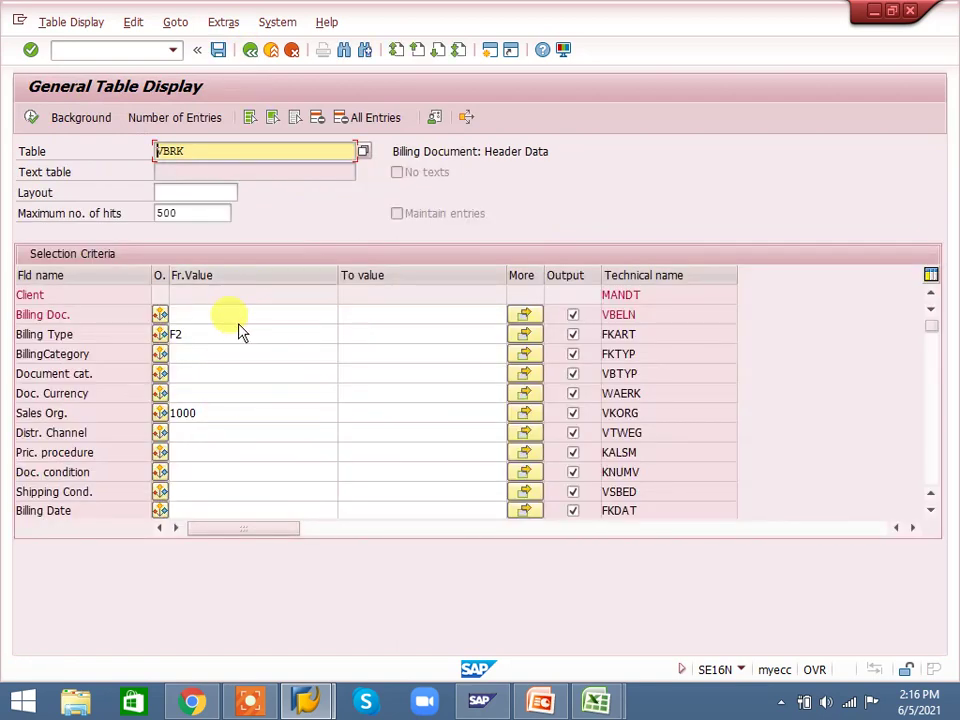
left_click(296, 315)
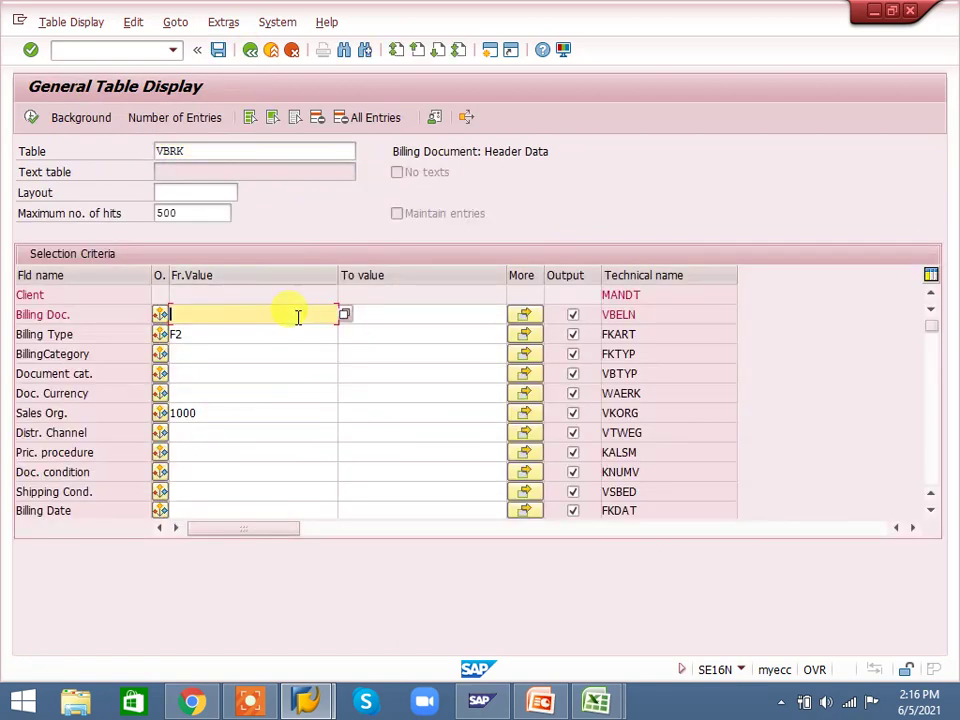
left_click(242, 336)
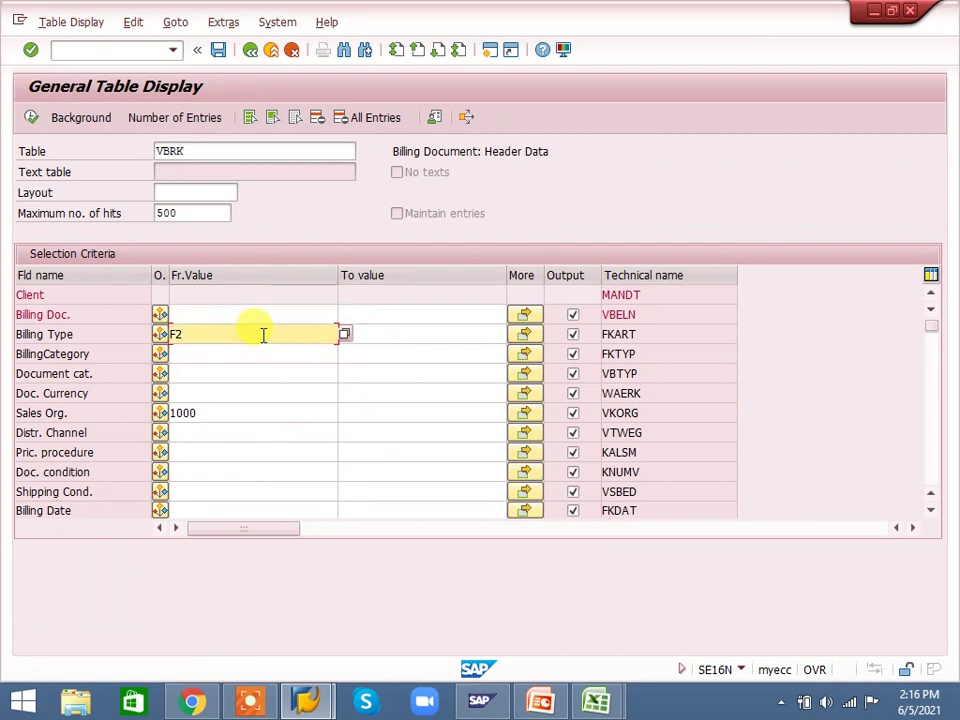
left_click(392, 336)
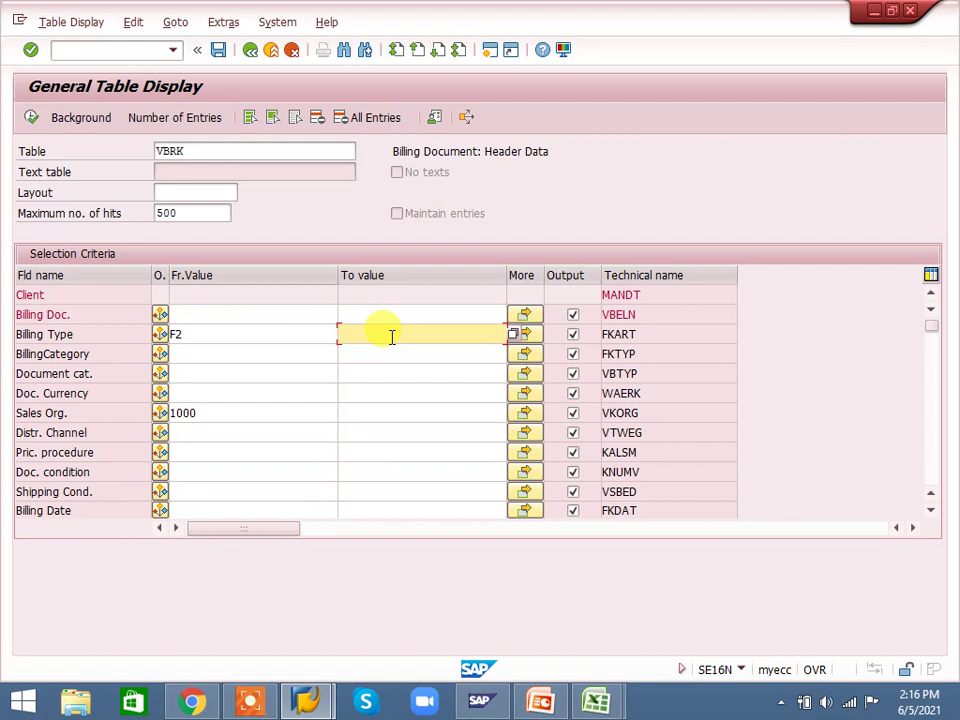
left_click(158, 125)
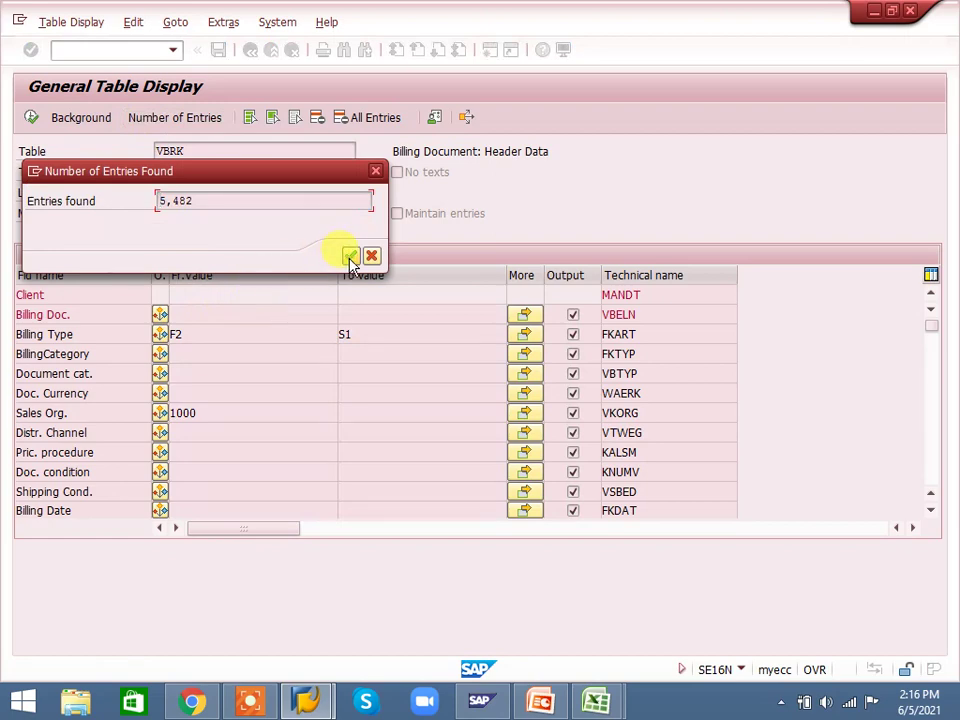
- Close the entry count, display the VBRK entries for billing types F2 to S1, and return to the selection criteria
left_click(350, 255)
left_click(30, 118)
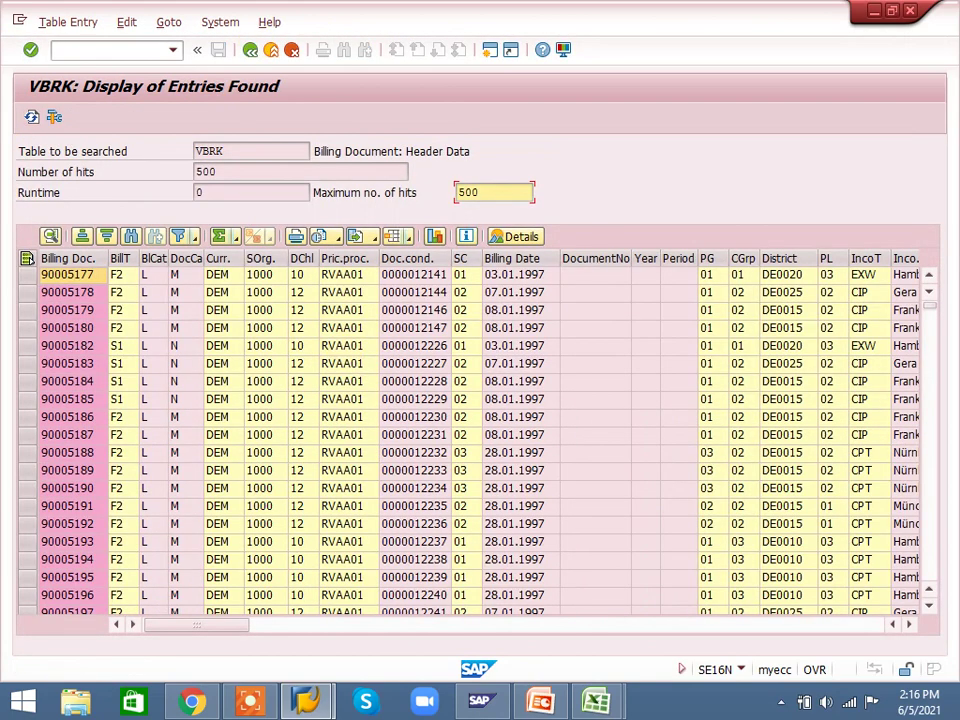
left_click(250, 49)
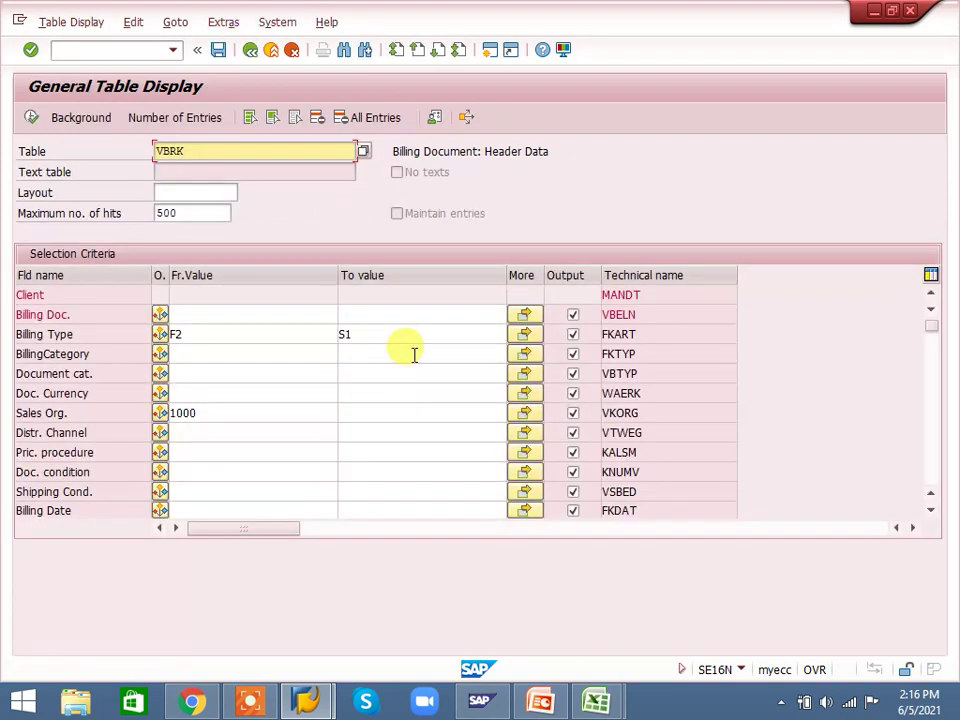
- Enter 9000 as the Sales Org. To value and clear it again
left_click(359, 413)
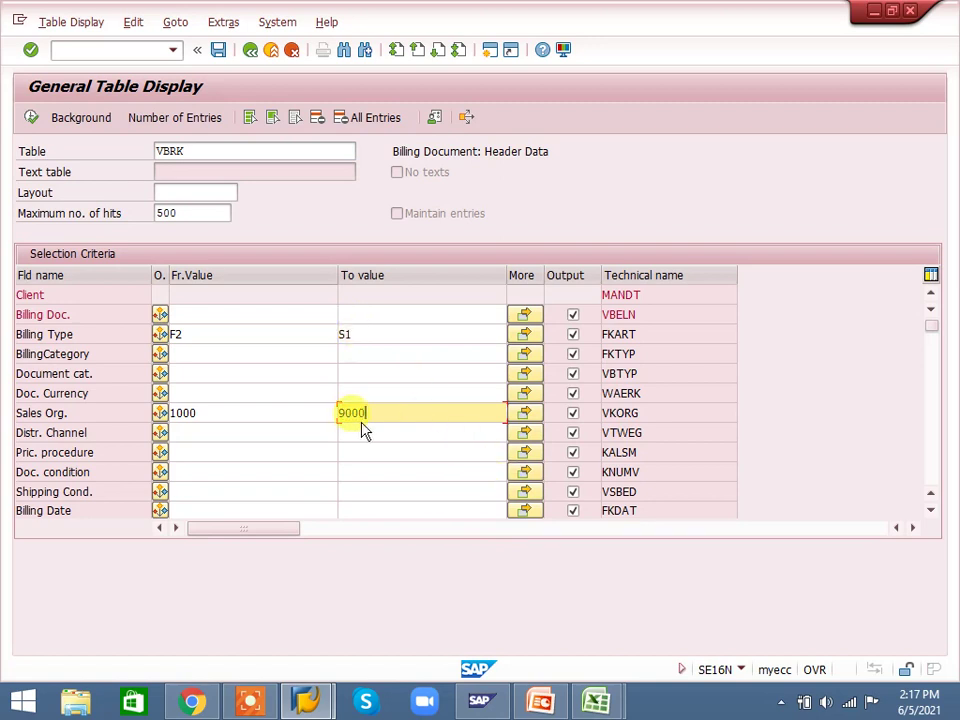
key("BackSpace")
key("BackSpace")
key("BackSpace")
key("BackSpace")
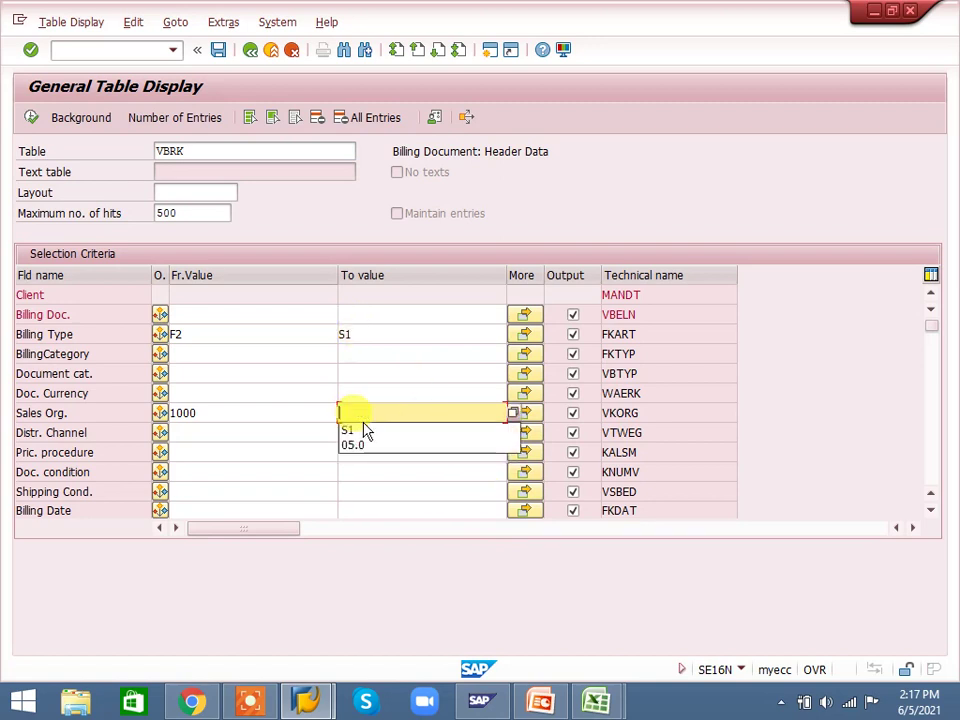
- Replace the single Sales Org. value with a multiple selection of 1000, 3000 and 5000
left_click(281, 413)
key("BackSpace")
key("BackSpace")
key("BackSpace")
key("BackSpace")
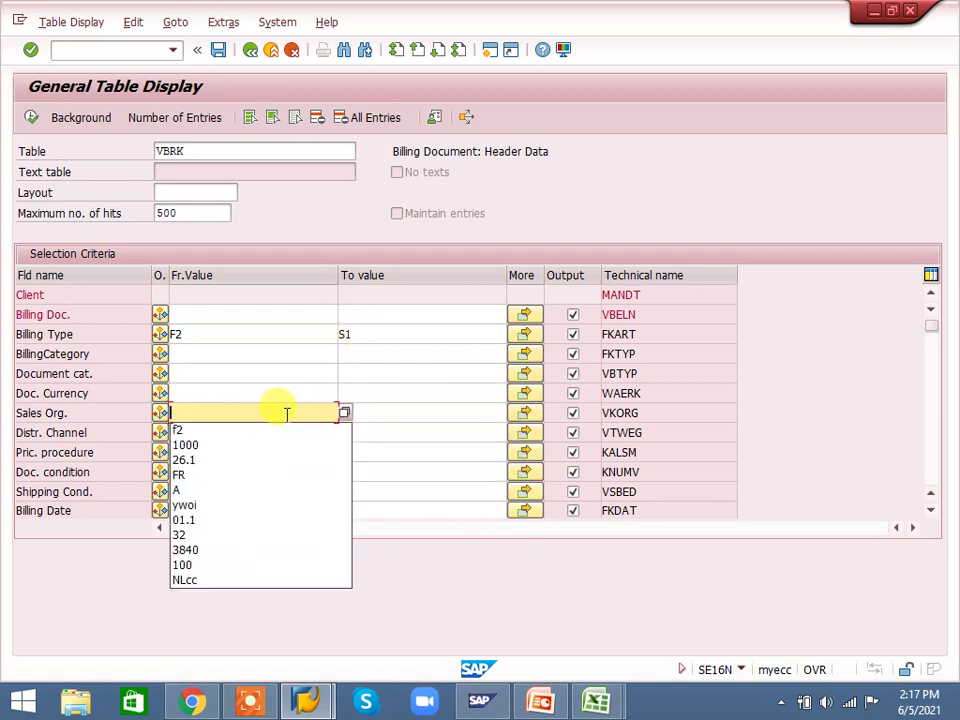
left_click(521, 410)
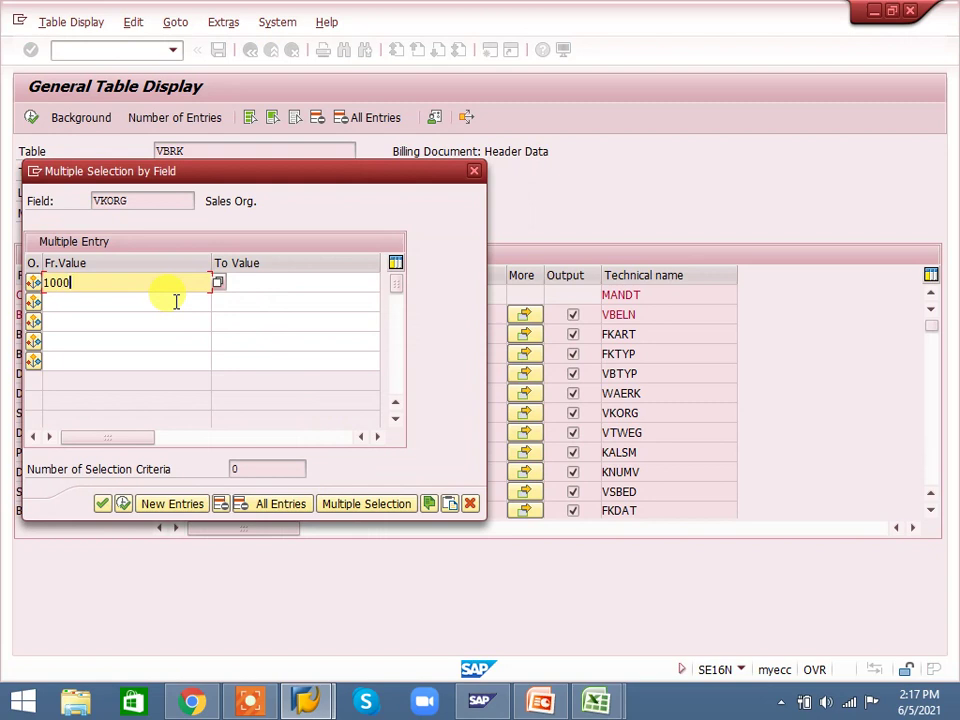
left_click(68, 302)
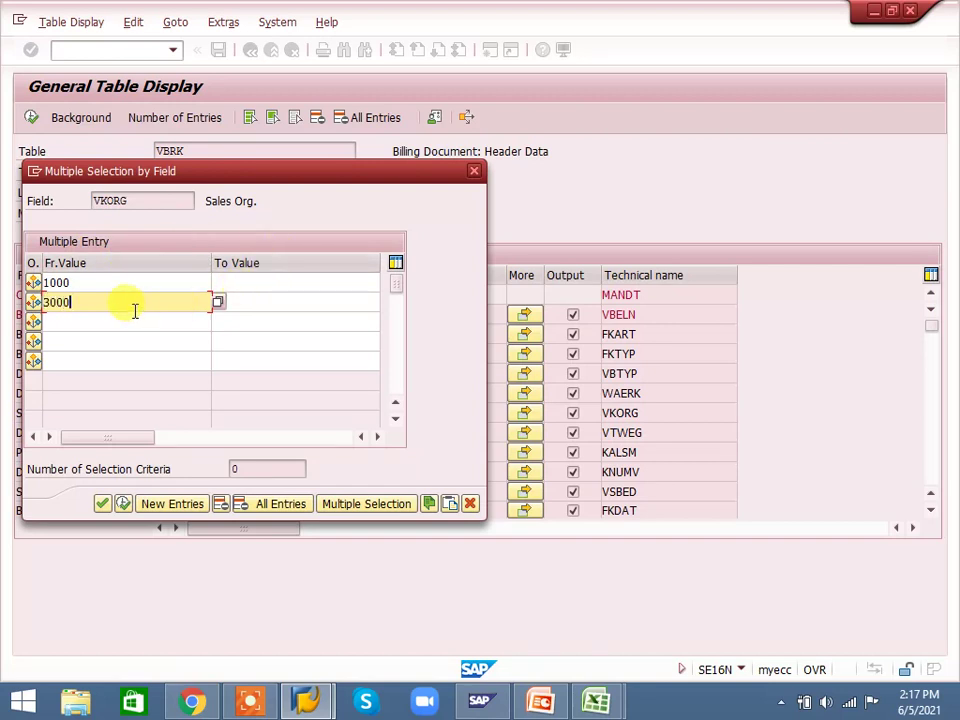
left_click(107, 328)
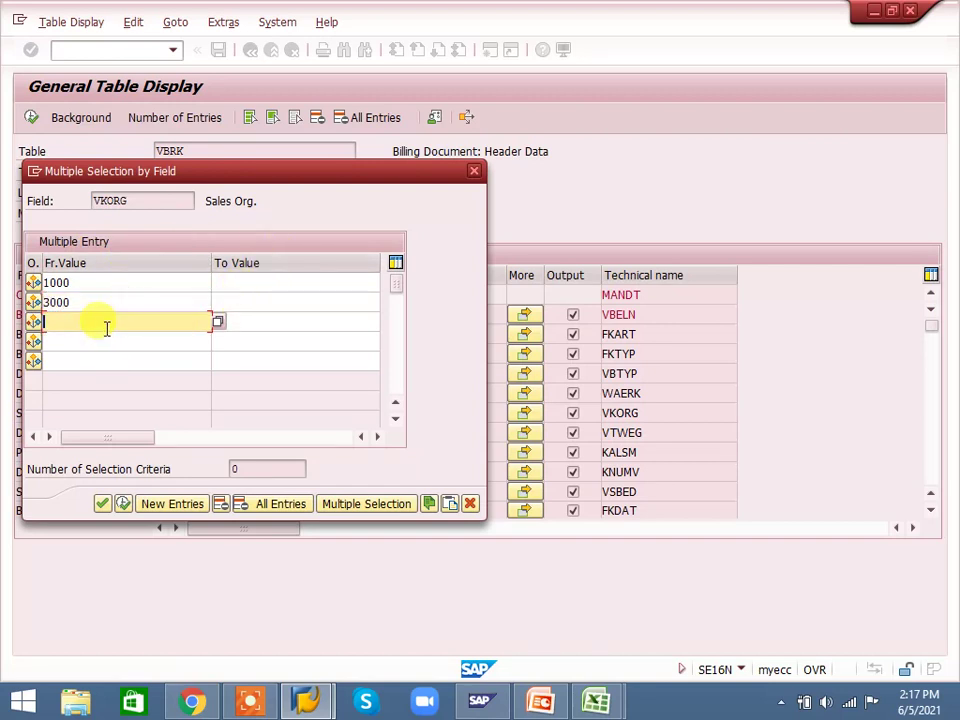
type("5000")
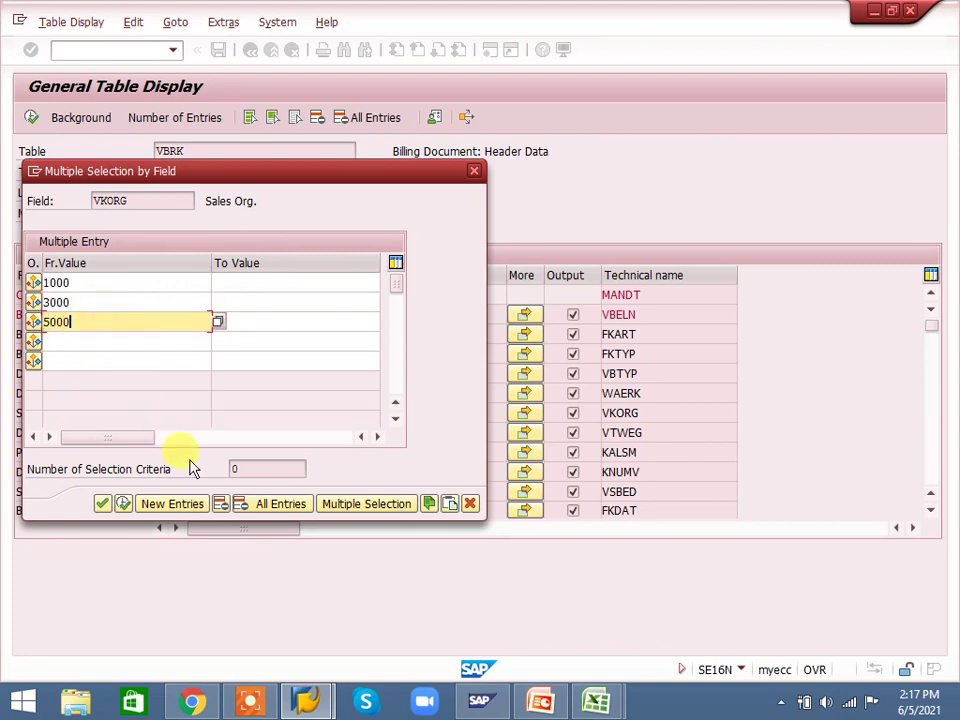
left_click(170, 508)
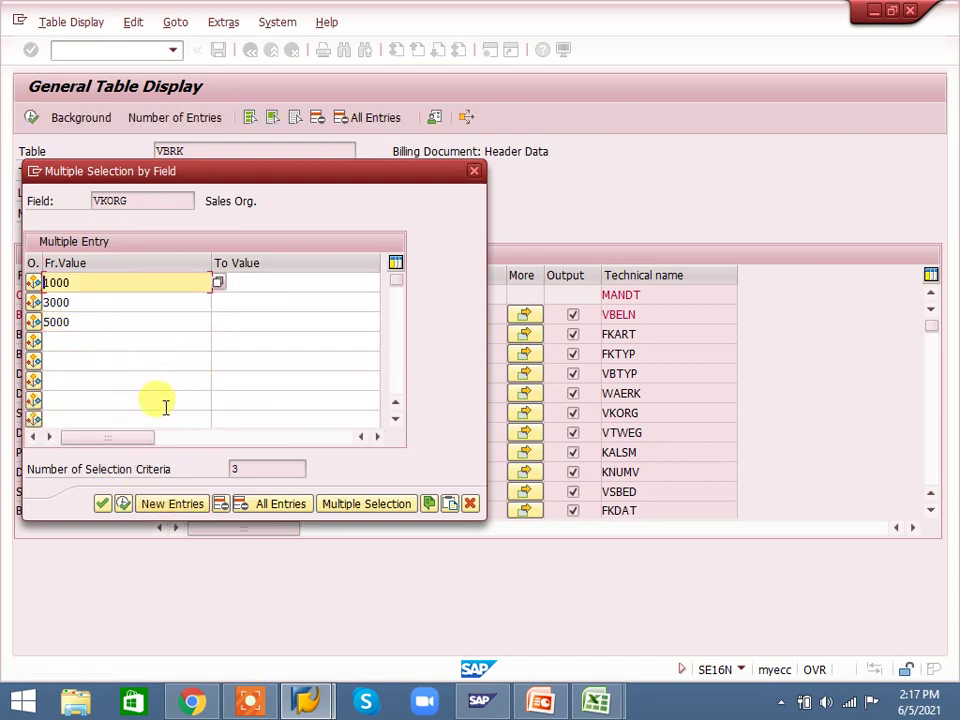
left_click(102, 503)
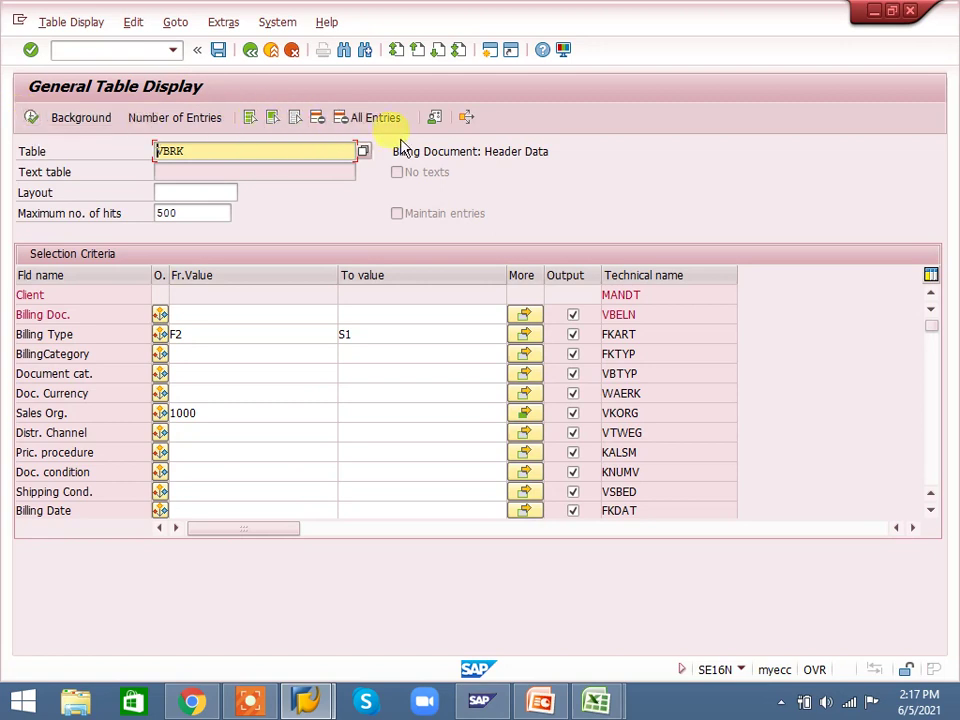
- Display and refresh the VBRK entries matching the sales organizations, and view the selection criteria behind the results
left_click(31, 117)
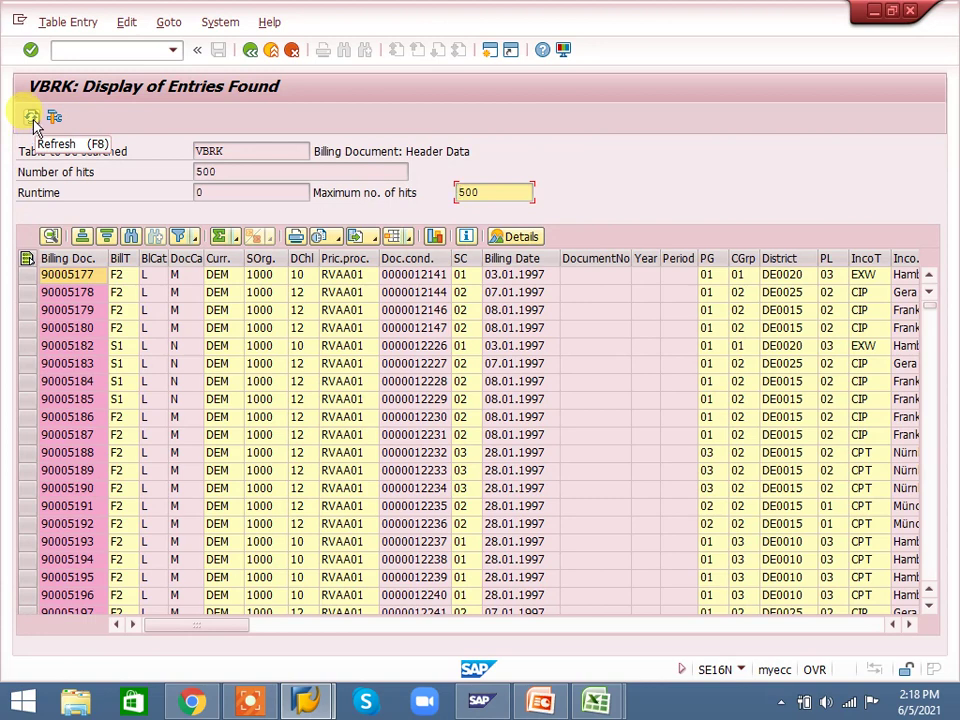
left_click(32, 118)
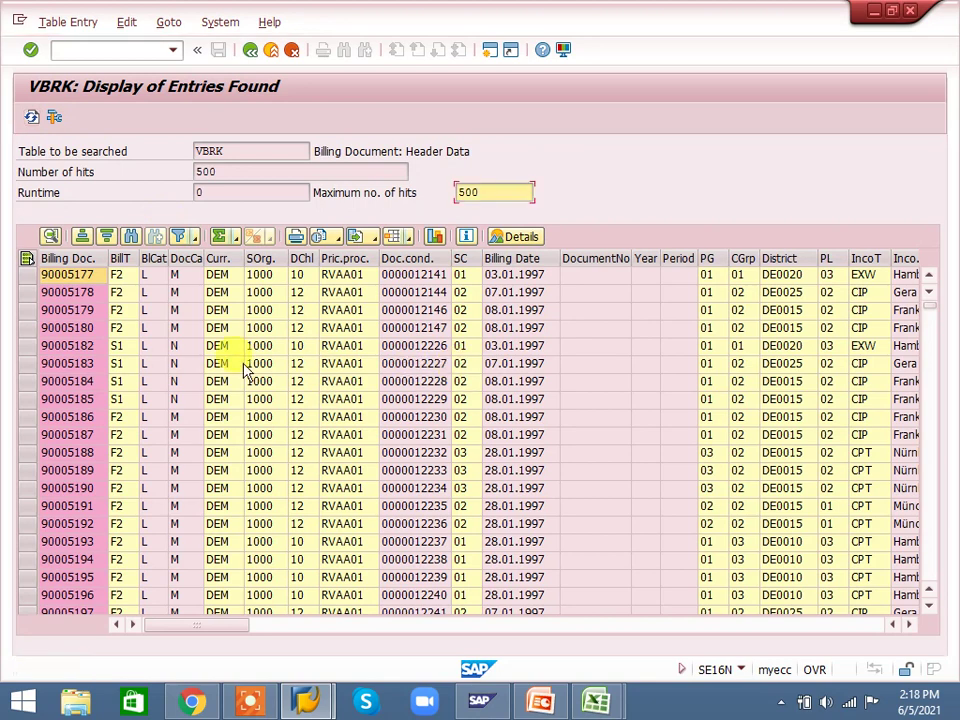
left_click(54, 119)
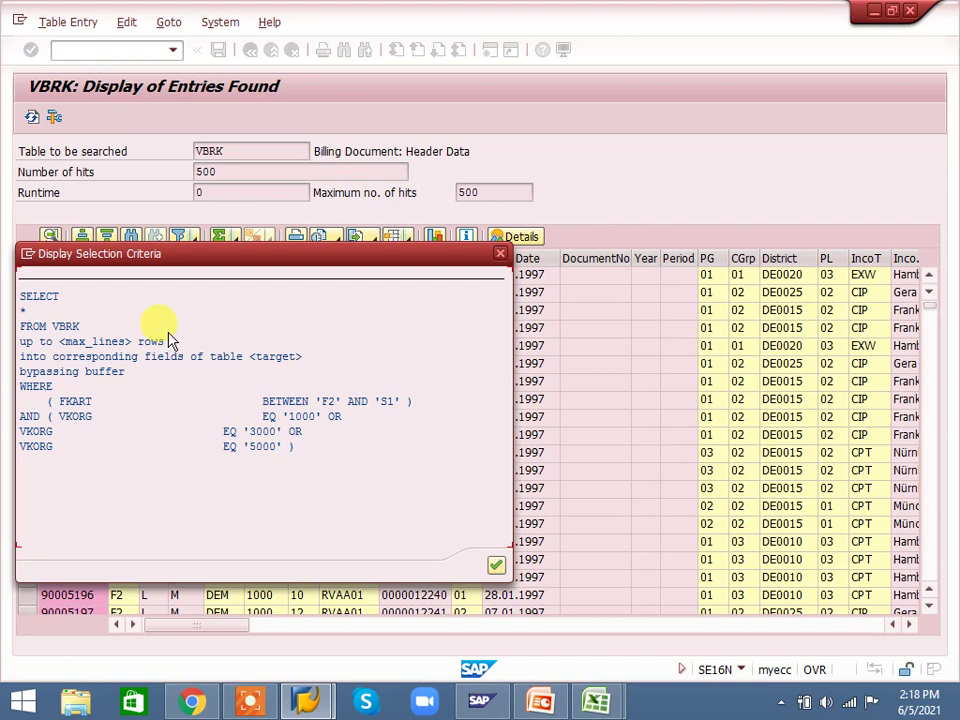
left_click(496, 565)
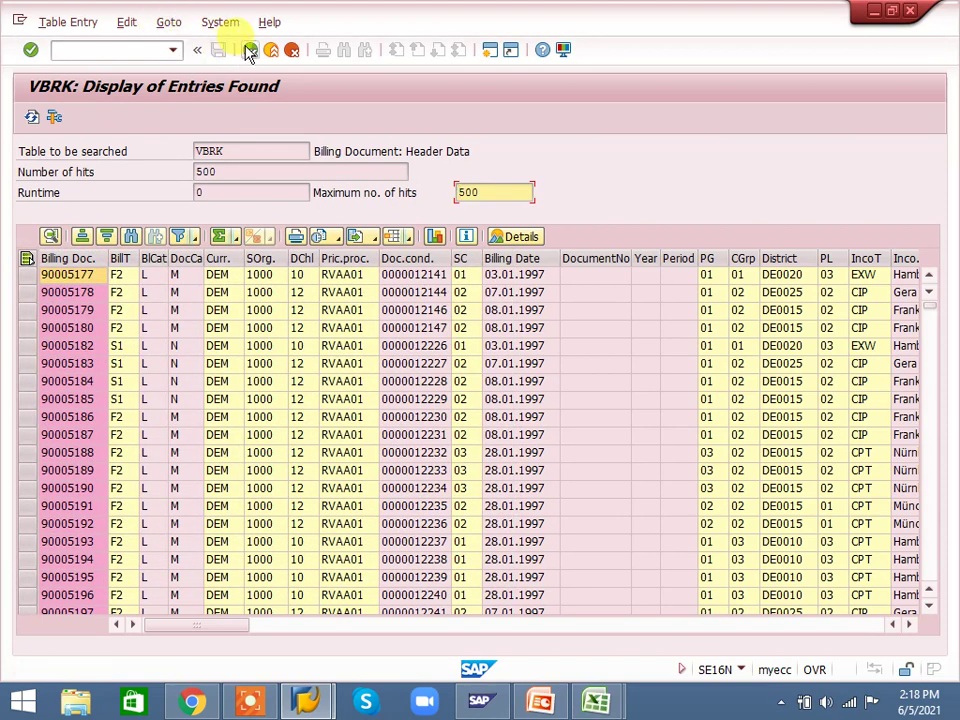
- Return to the selection criteria and display the matching VBRK entries once more
left_click(249, 49)
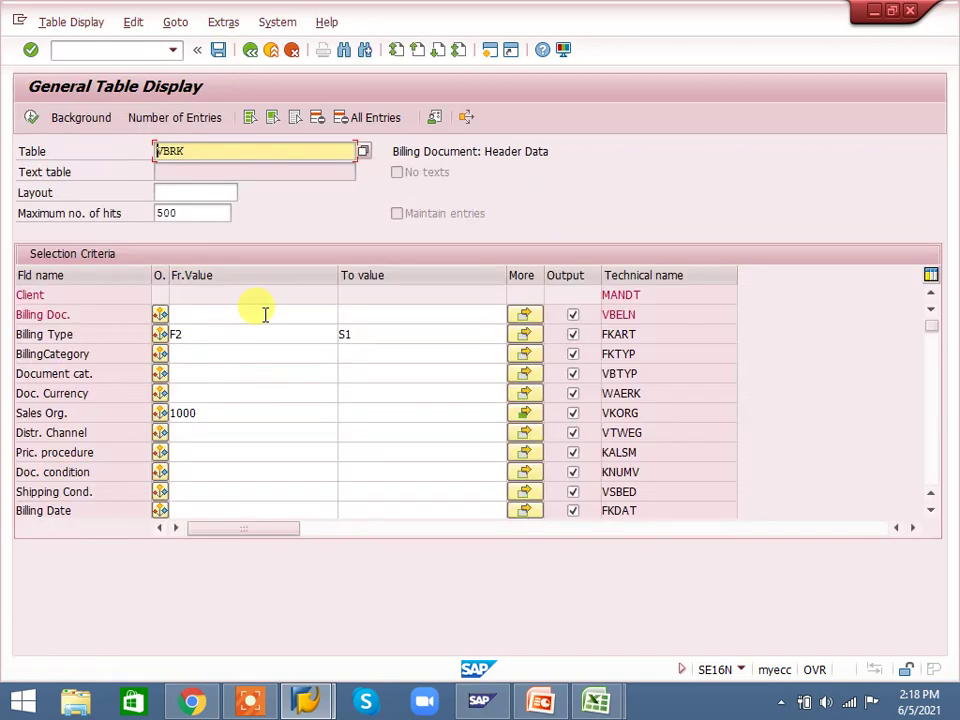
left_click(31, 119)
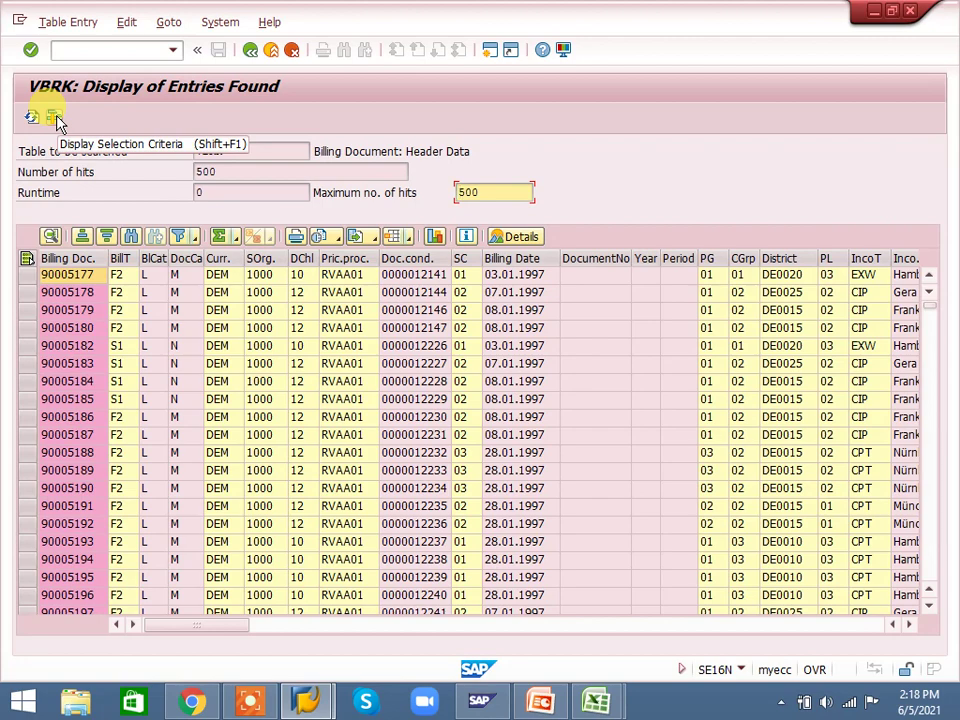
- Switch to PowerPoint to show the SE16N Overview title slide
left_click(540, 705)
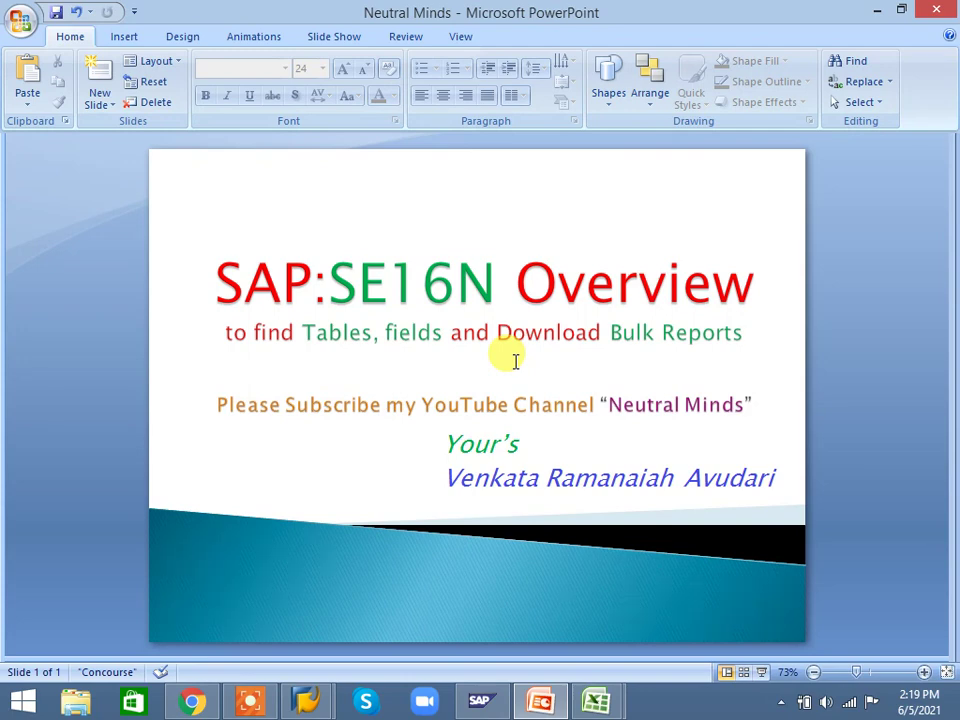
left_click(249, 700)
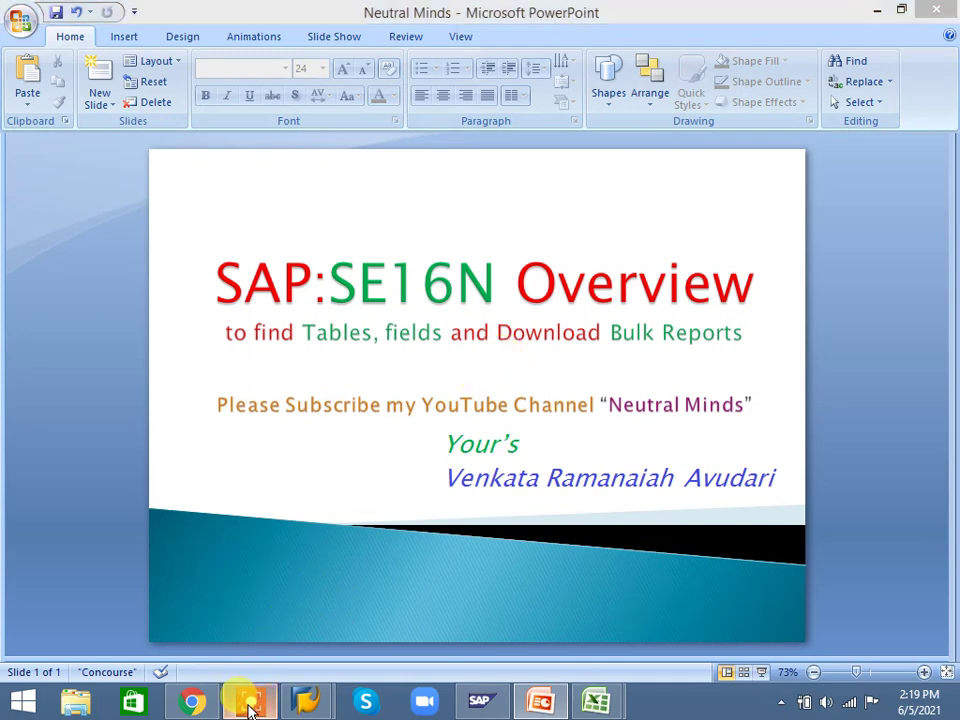